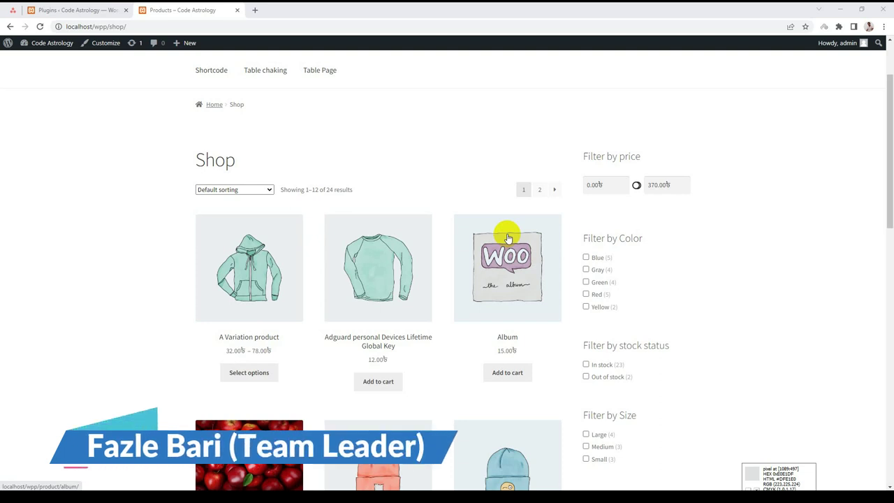
# - Scroll up and down through the Shop page's 24 products and filters
pyautogui.scroll(2, 507, 238)
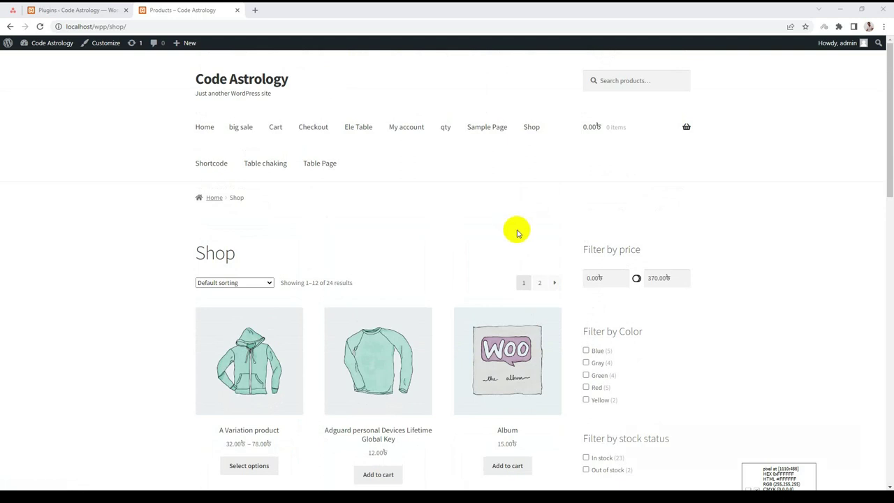
pyautogui.scroll(-2, 518, 238)
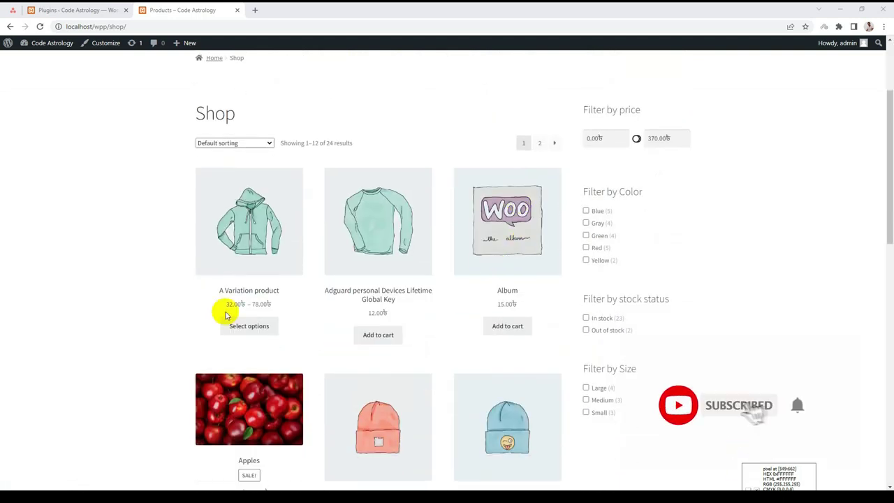
pyautogui.scroll(1, 385, 295)
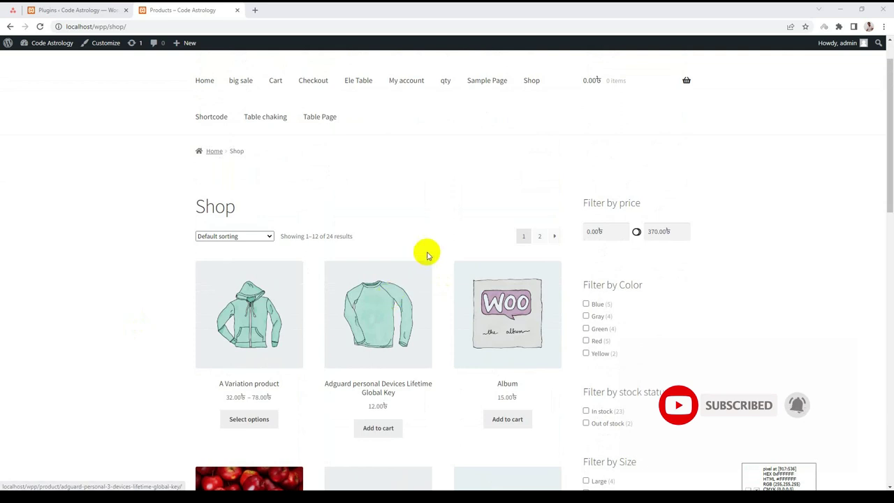
pyautogui.scroll(-1, 433, 252)
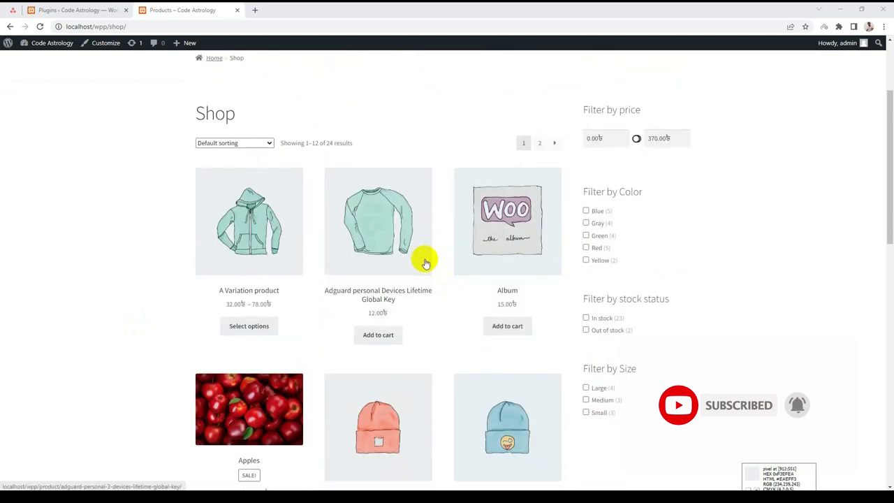
pyautogui.scroll(1, 426, 263)
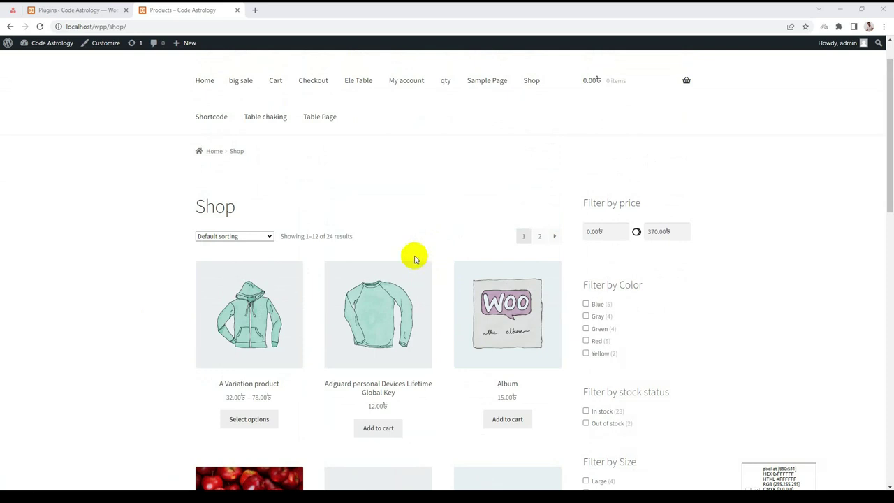
pyautogui.scroll(-2, 414, 260)
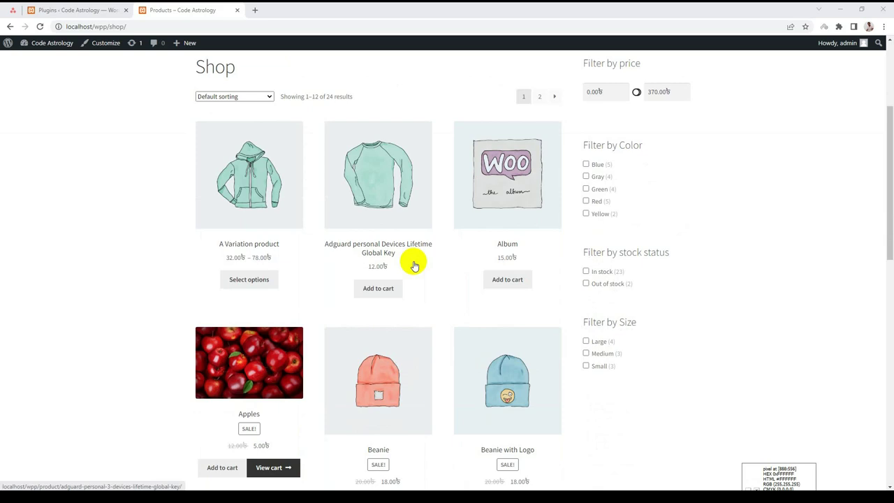
pyautogui.scroll(-2, 414, 264)
pyautogui.scroll(2, 414, 263)
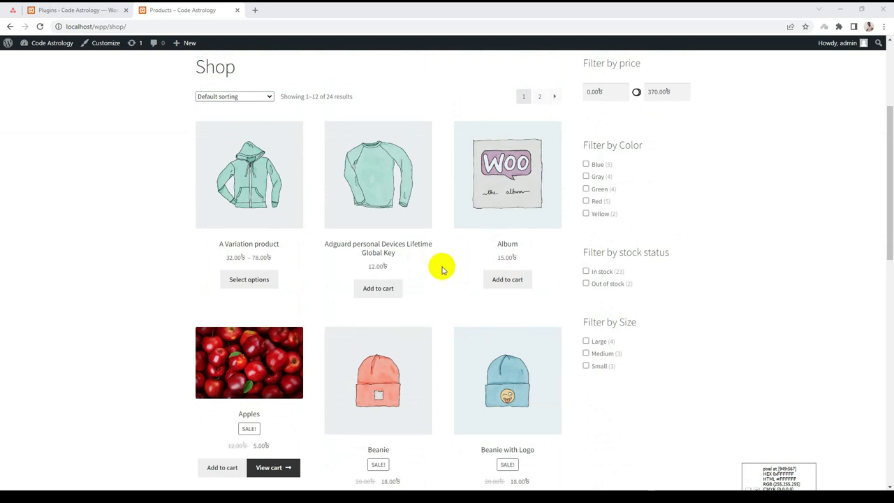
pyautogui.scroll(-1, 441, 269)
pyautogui.scroll(2, 441, 271)
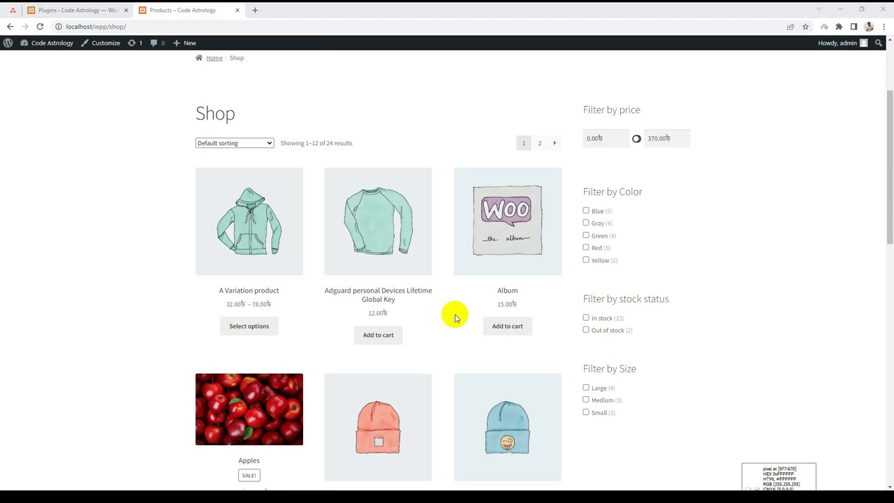
pyautogui.scroll(-2, 454, 318)
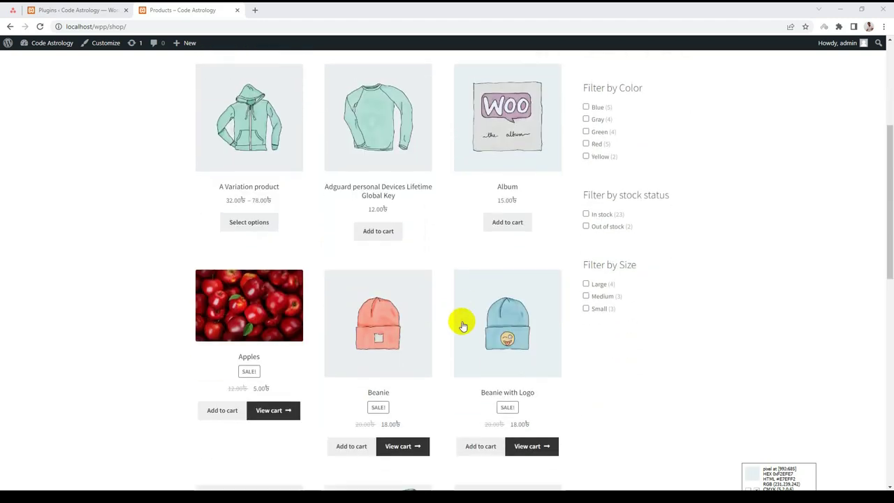
pyautogui.scroll(4, 457, 315)
pyautogui.scroll(1, 463, 325)
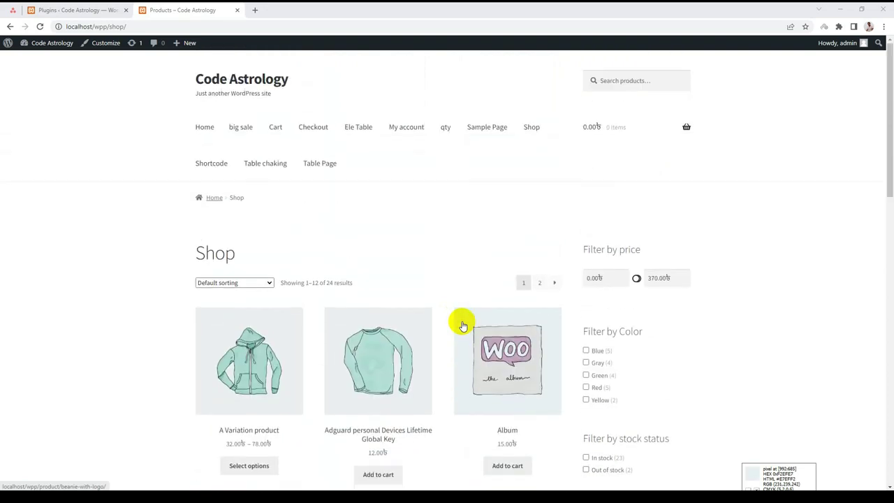
# - Switch back to the Installed Plugins page and scroll through its 24 plugins
pyautogui.click(78, 8)
pyautogui.scroll(-4, 255, 253)
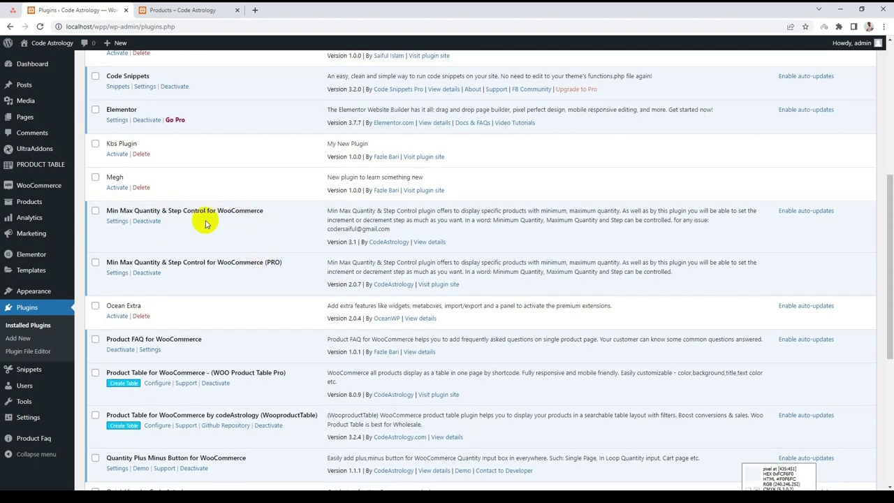
pyautogui.scroll(1, 210, 224)
pyautogui.scroll(-1, 230, 265)
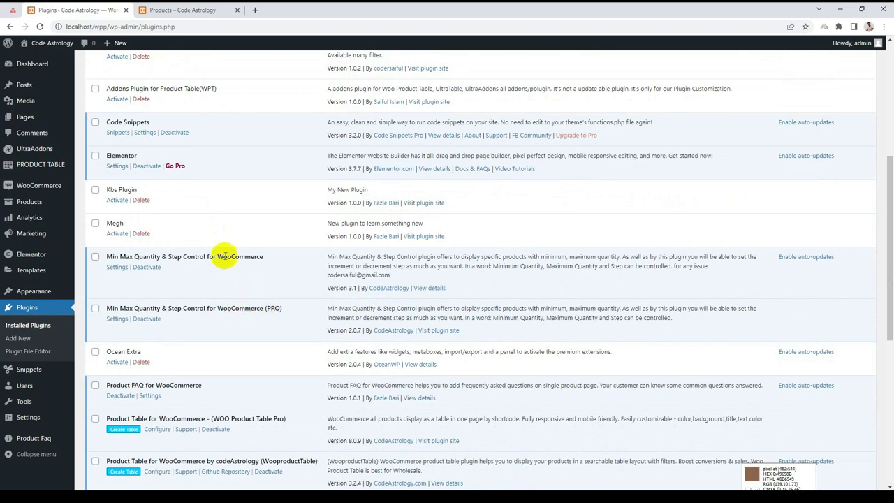
pyautogui.scroll(3, 187, 283)
pyautogui.moveTo(45, 192)
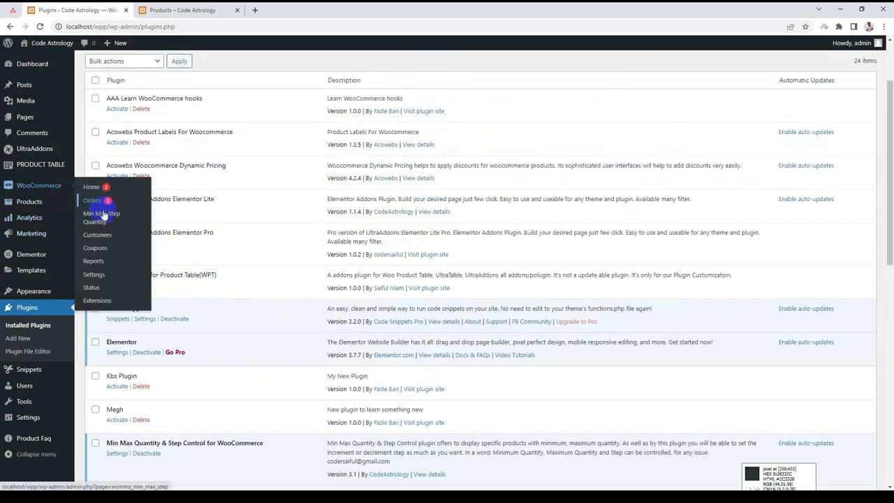
# - Open the Min Max Step Quantity settings and scroll to Cart Page Conditions
pyautogui.click(112, 218)
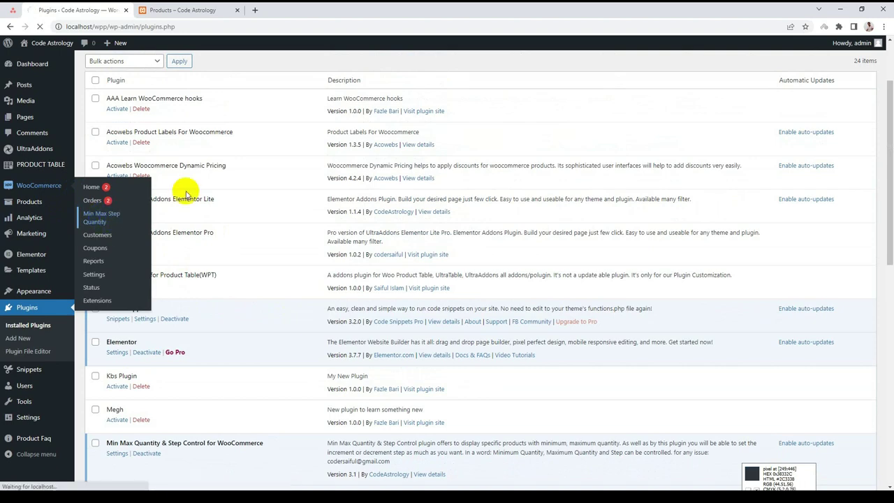
pyautogui.scroll(-7, 238, 225)
pyautogui.scroll(-5, 240, 229)
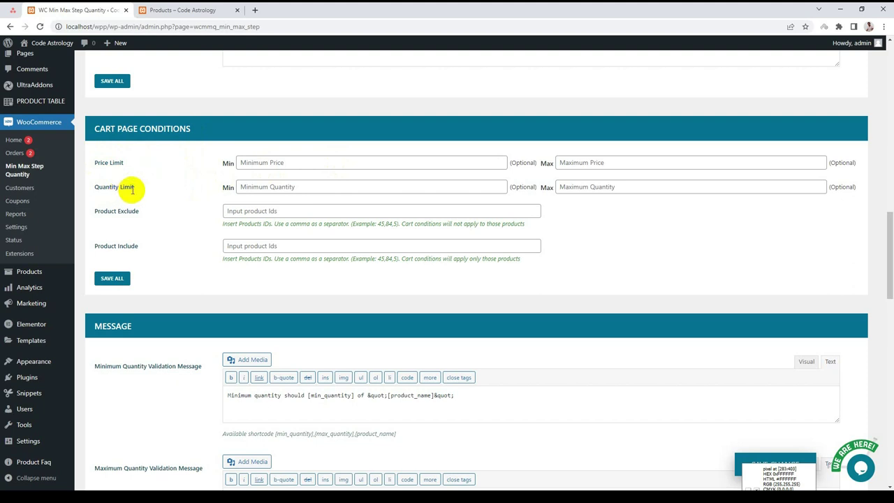
# - Enter cart Min Quantity 5 and Max Quantity 12, then save all settings
pyautogui.click(256, 187)
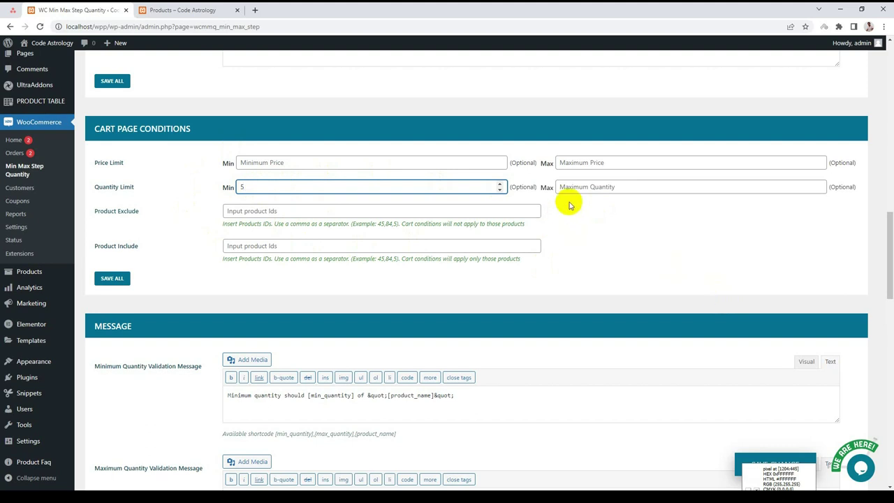
pyautogui.click(620, 192)
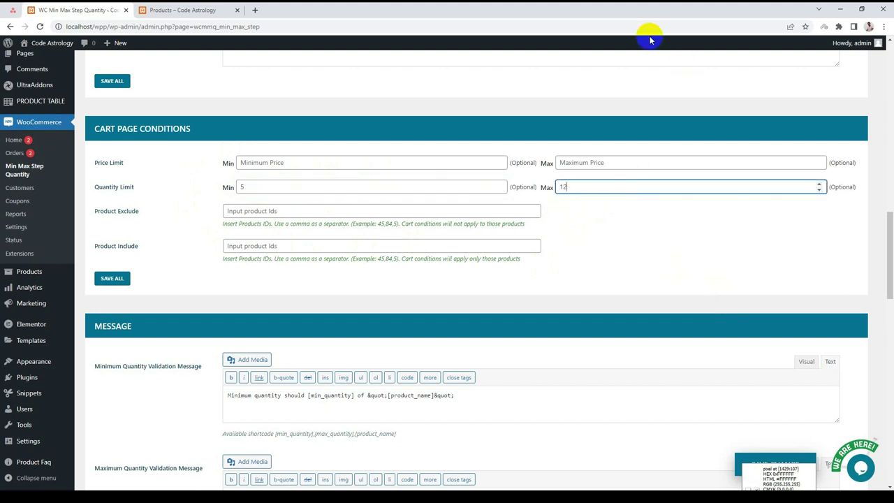
pyautogui.scroll(-1, 419, 45)
pyautogui.click(112, 233)
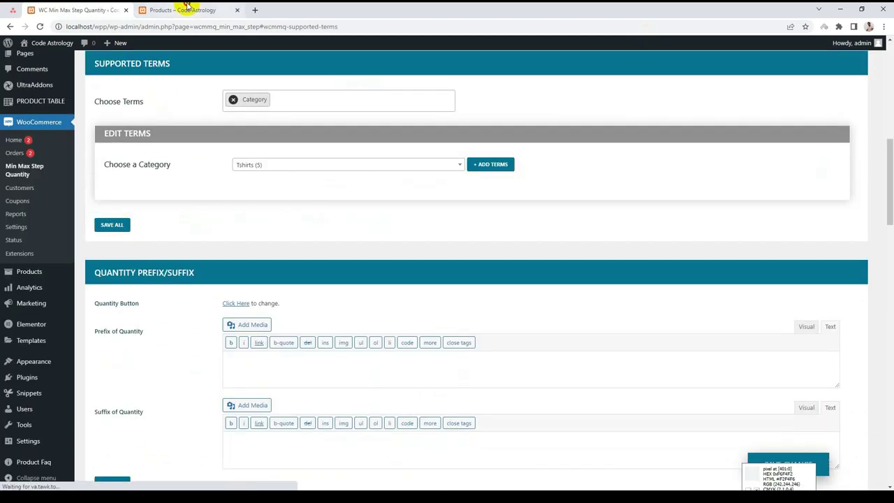
# - Add Apples, Beanie and Beanie with Logo to the cart and open the cart in a new tab
pyautogui.click(180, 9)
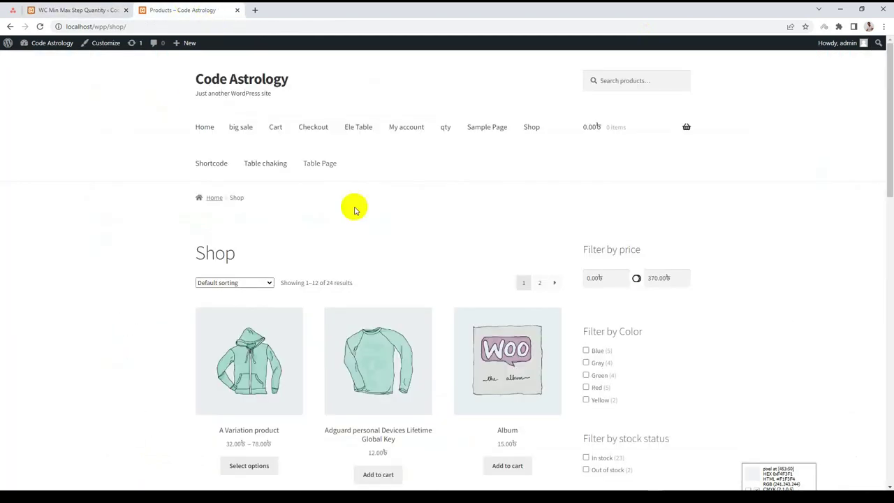
pyautogui.scroll(-2, 368, 244)
pyautogui.scroll(-2, 414, 205)
pyautogui.scroll(-1, 454, 237)
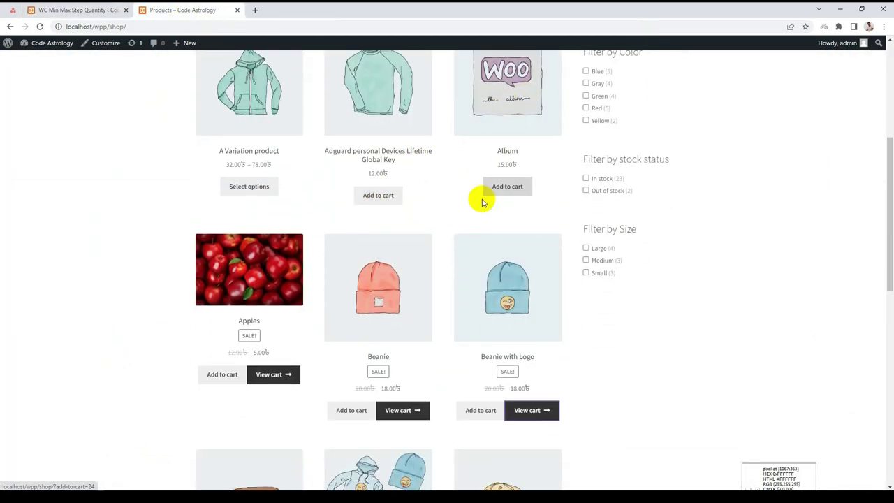
pyautogui.click(218, 384)
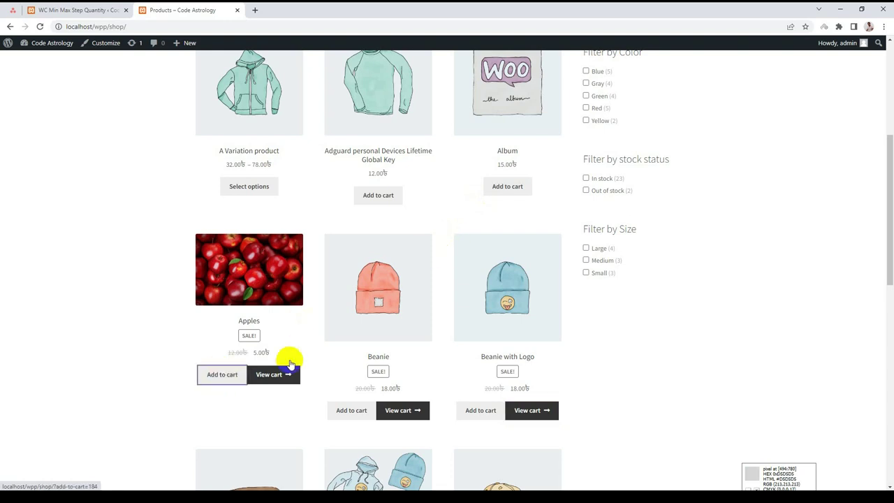
pyautogui.click(354, 418)
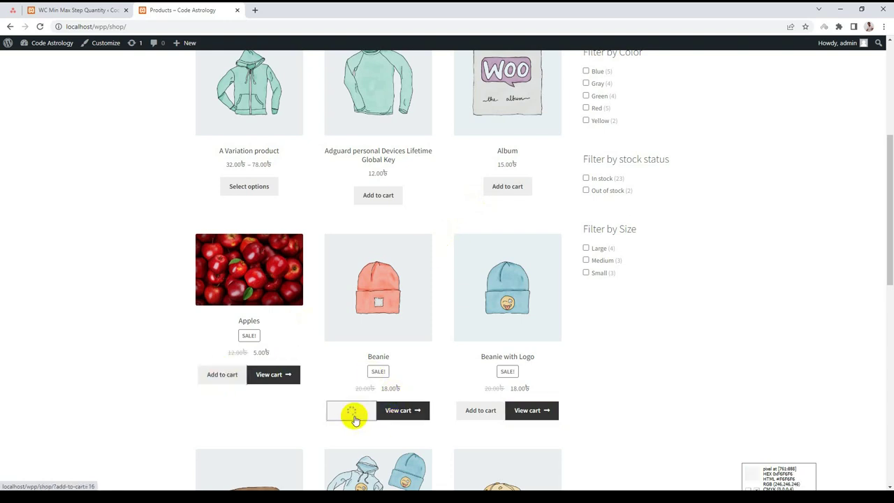
pyautogui.click(481, 413)
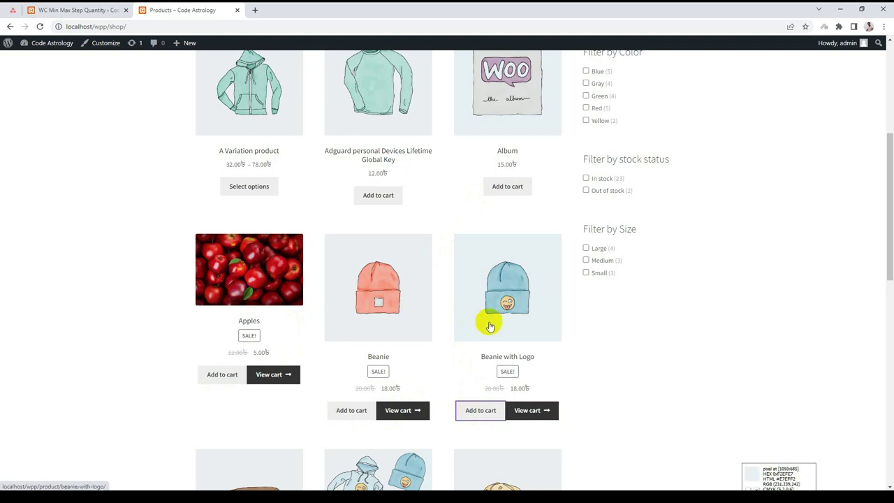
pyautogui.rightClick(520, 416)
pyautogui.click(535, 342)
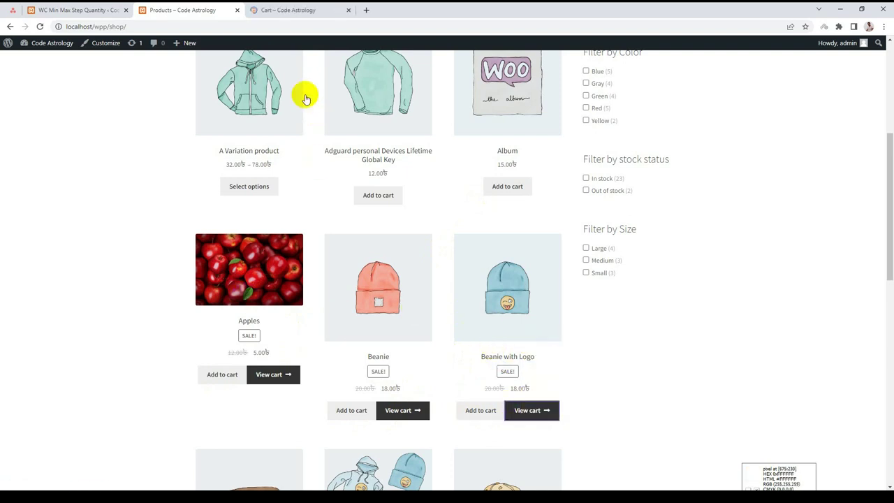
# - Compare the cart with the quantity settings, then attempt checkout with only three items
pyautogui.click(288, 10)
pyautogui.scroll(-2, 424, 212)
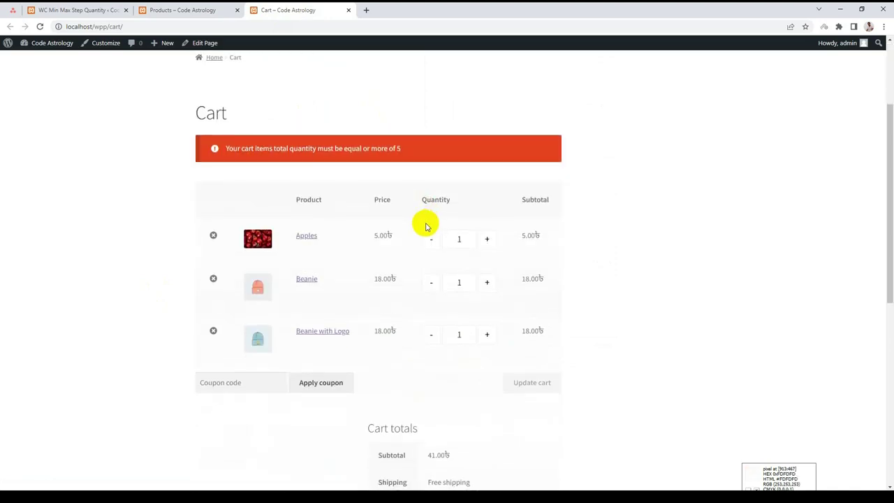
pyautogui.scroll(-1, 424, 213)
pyautogui.scroll(1, 425, 221)
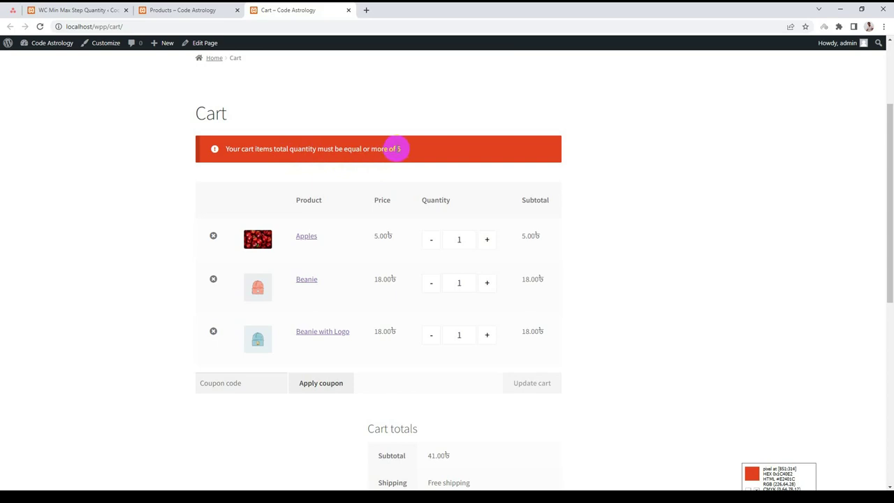
pyautogui.click(94, 10)
pyautogui.scroll(-2, 299, 335)
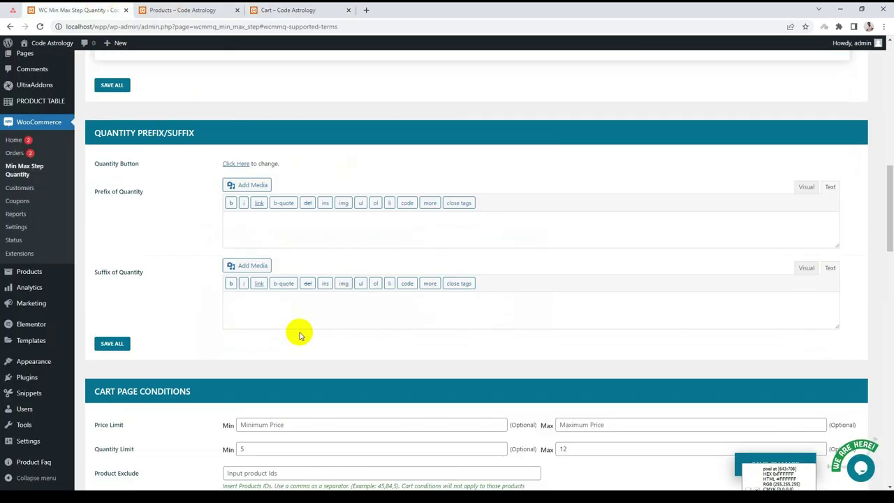
pyautogui.scroll(-3, 299, 337)
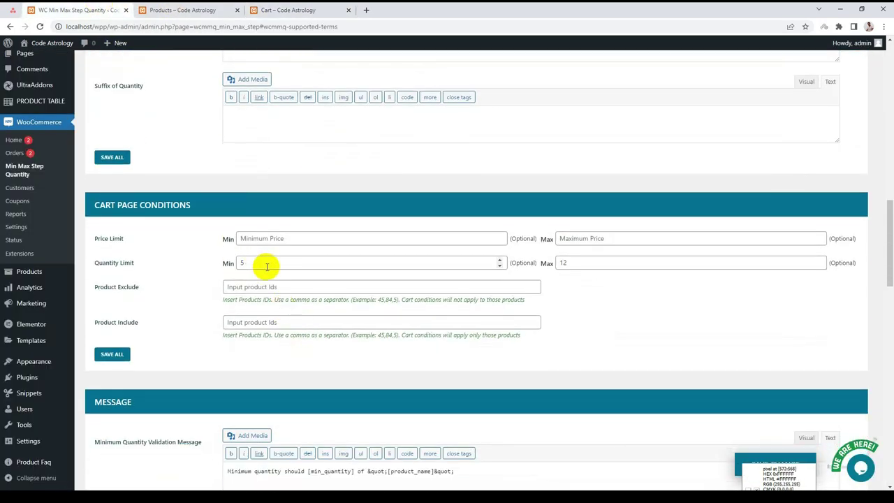
pyautogui.click(287, 10)
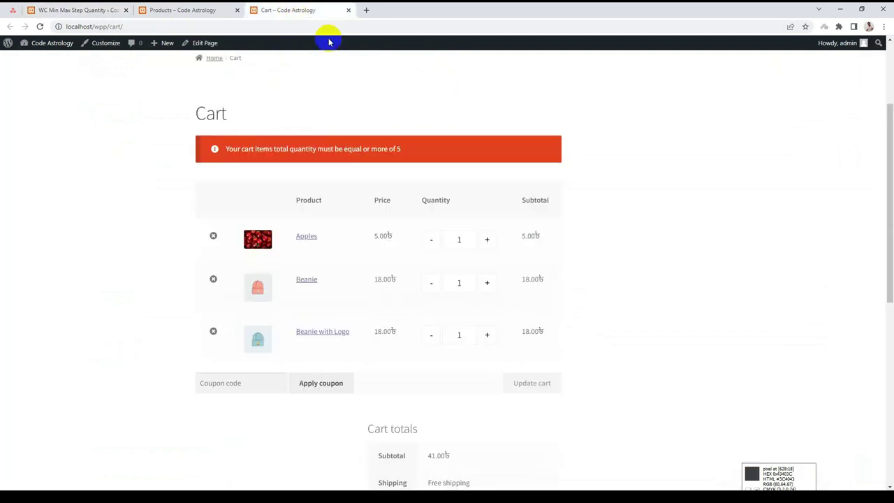
pyautogui.scroll(-3, 461, 240)
pyautogui.click(426, 395)
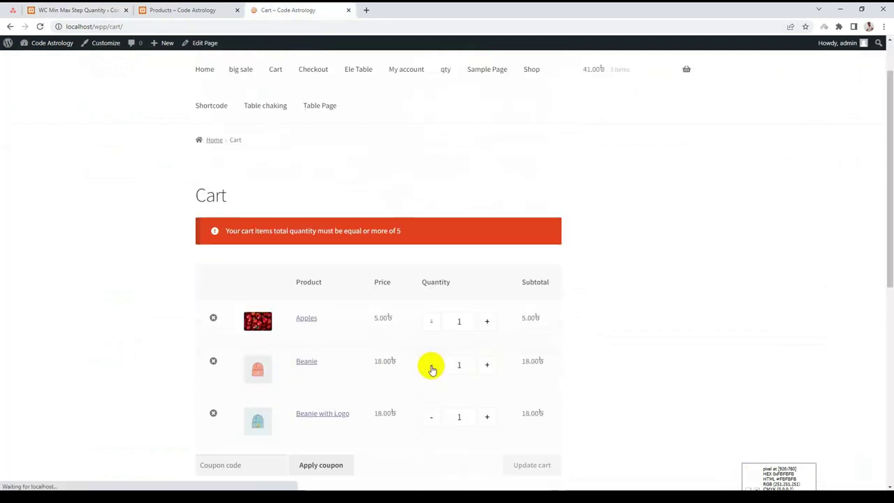
# - Raise Apples to 4, update the cart, and proceed to checkout with six items
pyautogui.scroll(-1, 377, 324)
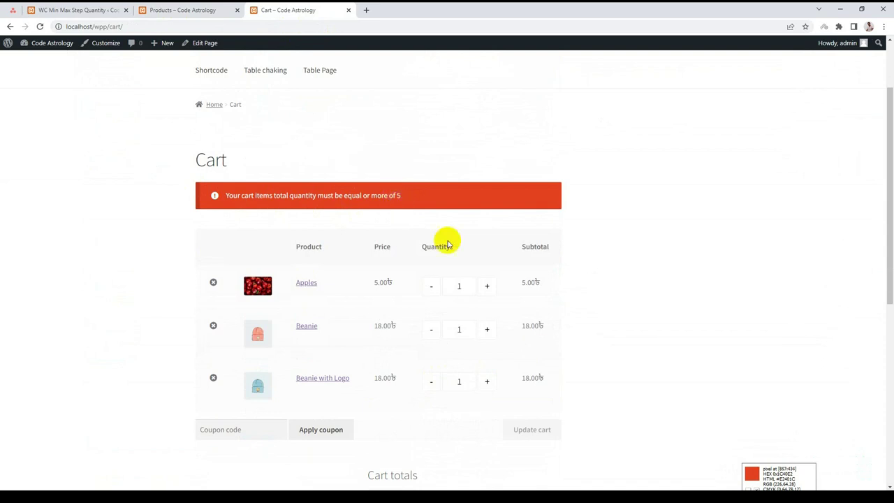
pyautogui.click(484, 288)
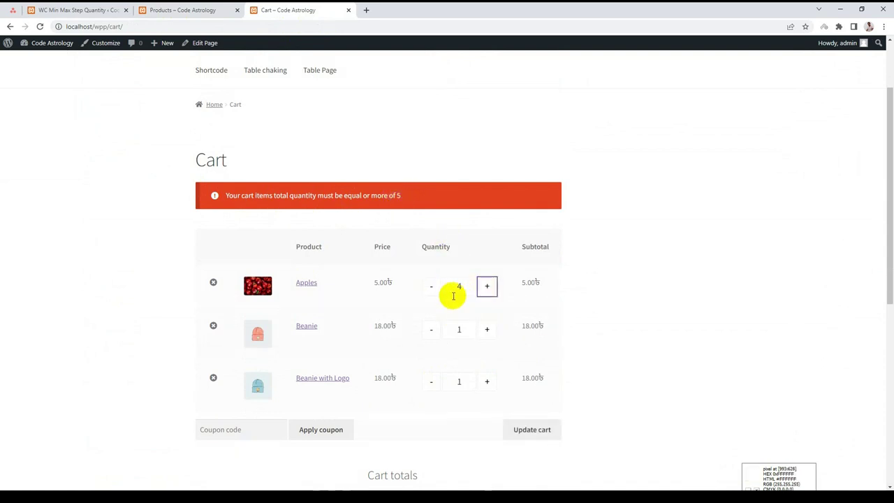
pyautogui.click(529, 431)
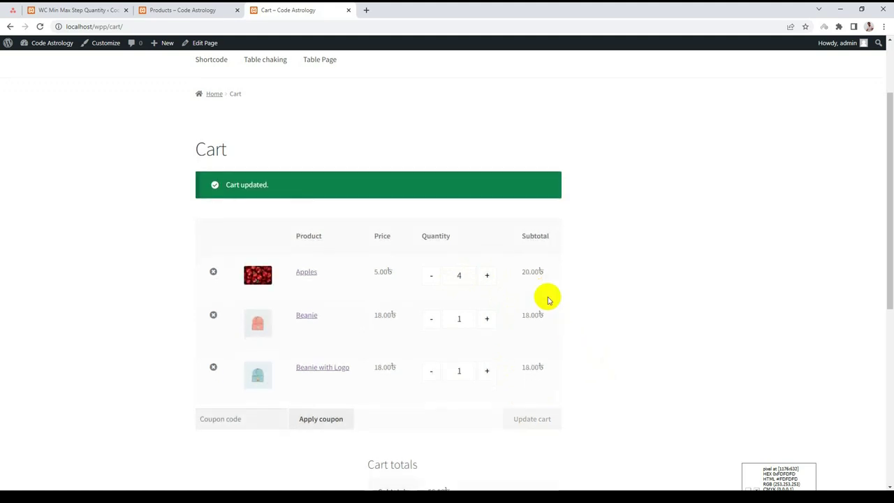
pyautogui.scroll(2, 315, 130)
pyautogui.click(289, 187)
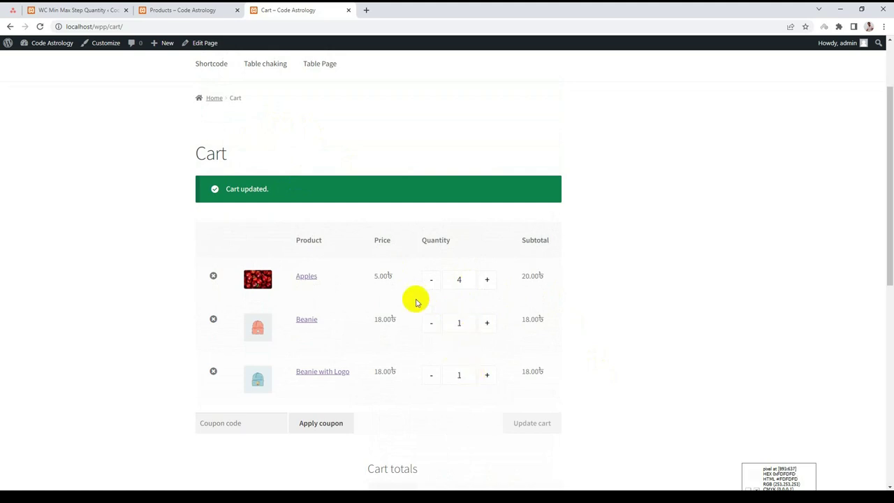
pyautogui.scroll(2, 417, 299)
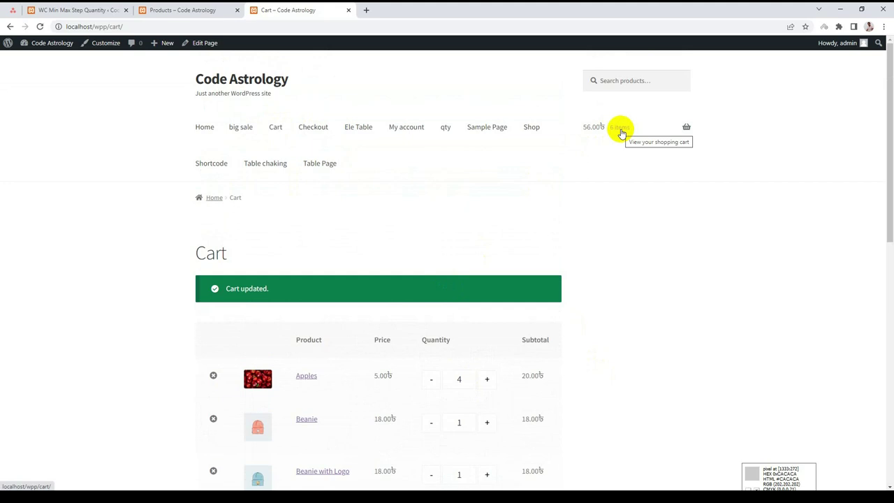
pyautogui.scroll(-7, 613, 209)
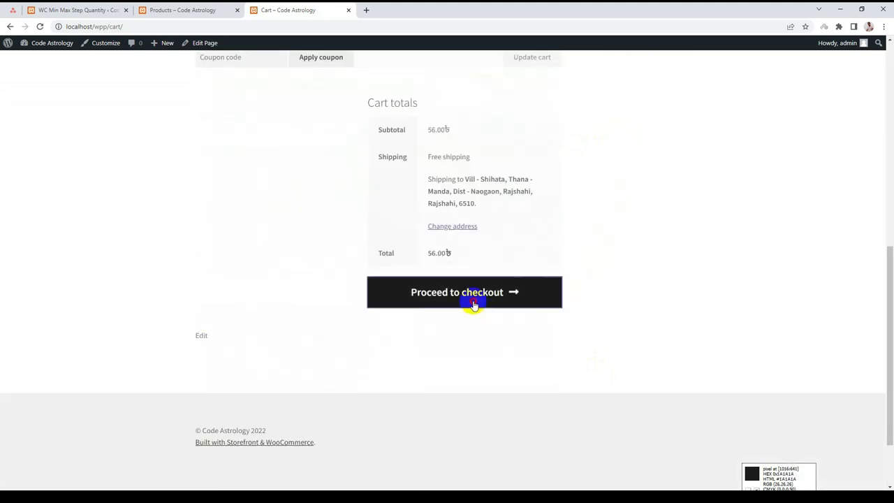
pyautogui.click(473, 304)
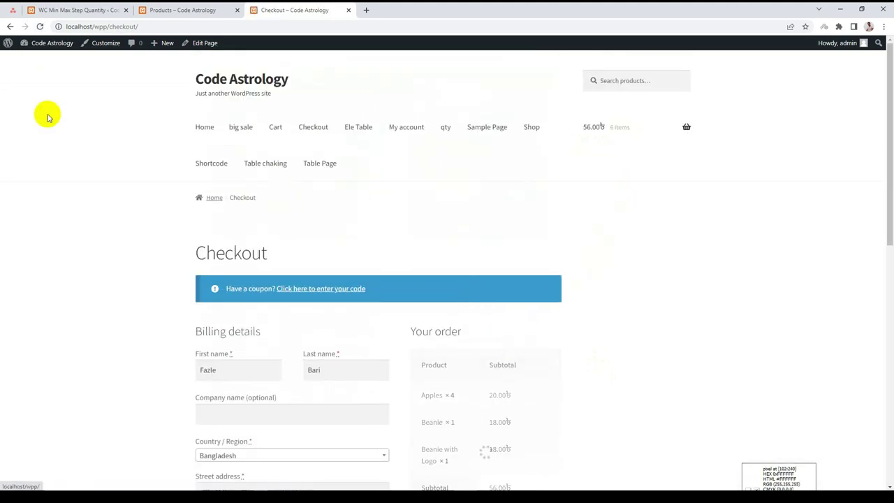
pyautogui.click(10, 26)
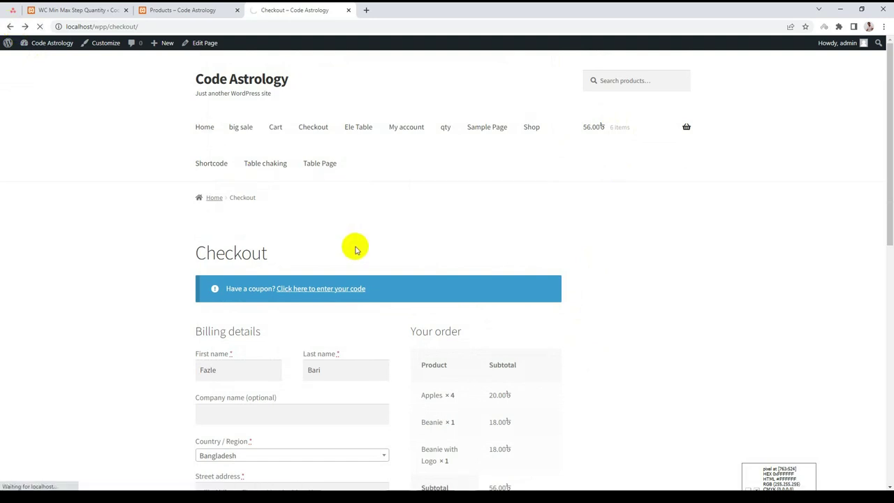
pyautogui.click(91, 9)
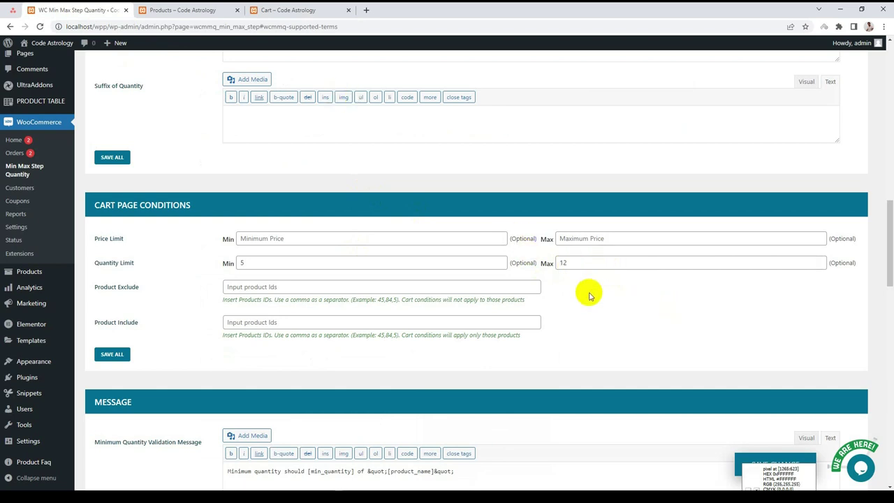
# - Raise Beanie to 4 and Beanie with Logo to 5, update, and try checking out 13 items
pyautogui.click(180, 9)
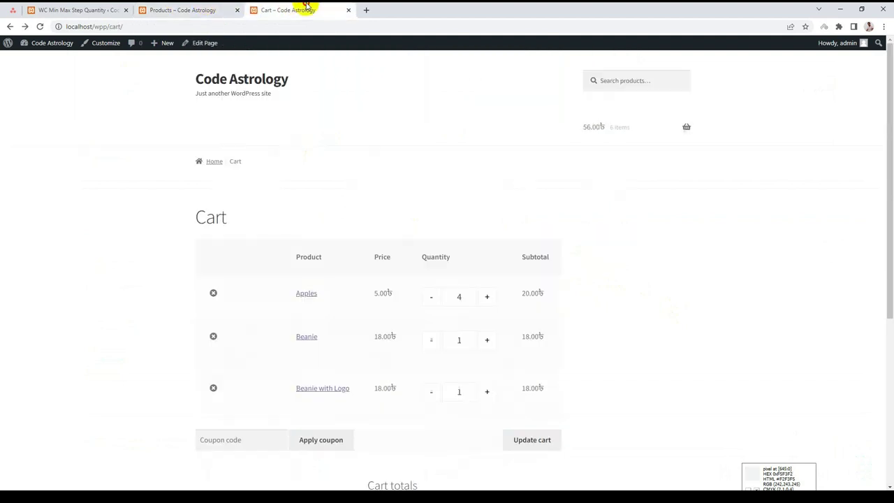
pyautogui.click(306, 7)
pyautogui.scroll(5, 389, 305)
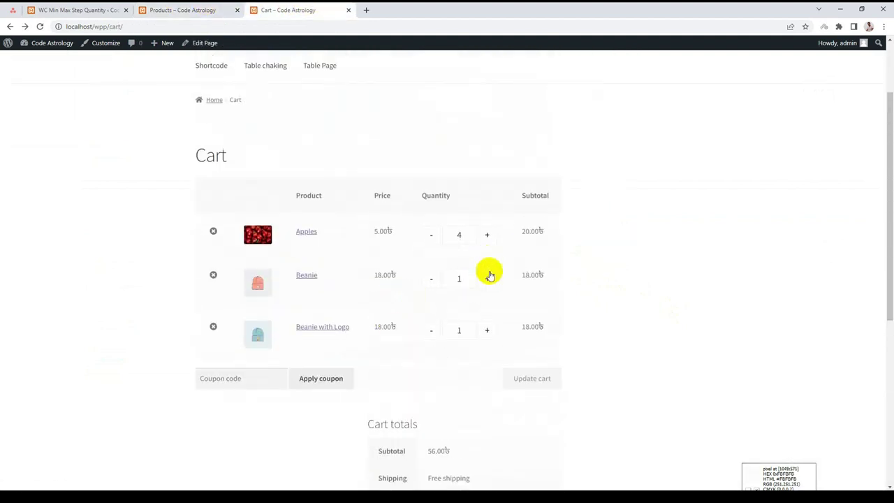
pyautogui.click(488, 335)
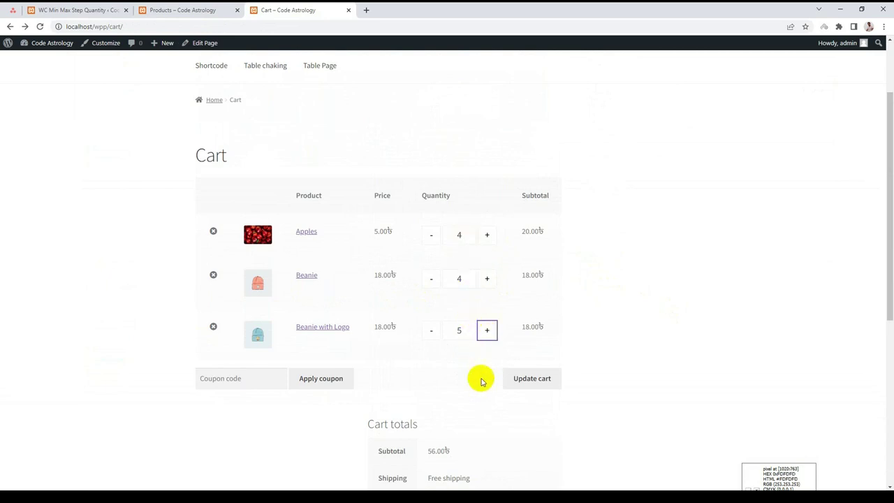
pyautogui.click(528, 378)
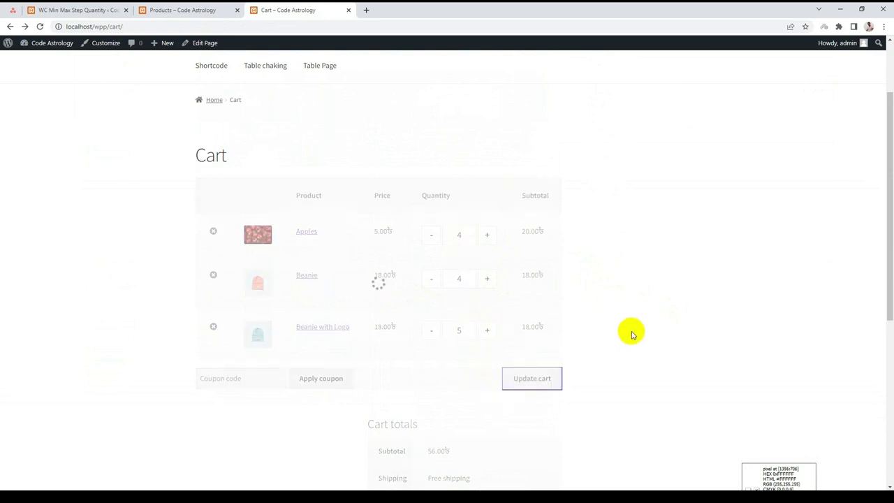
pyautogui.click(323, 159)
pyautogui.click(236, 143)
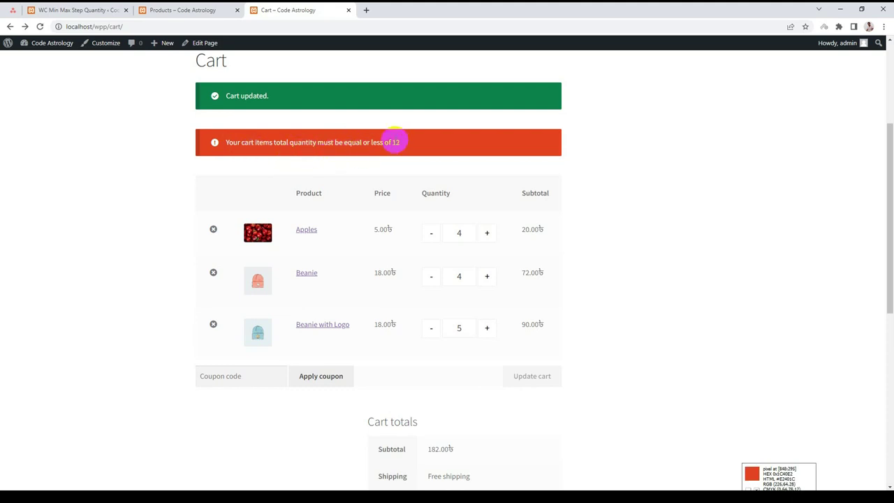
pyautogui.scroll(-5, 447, 209)
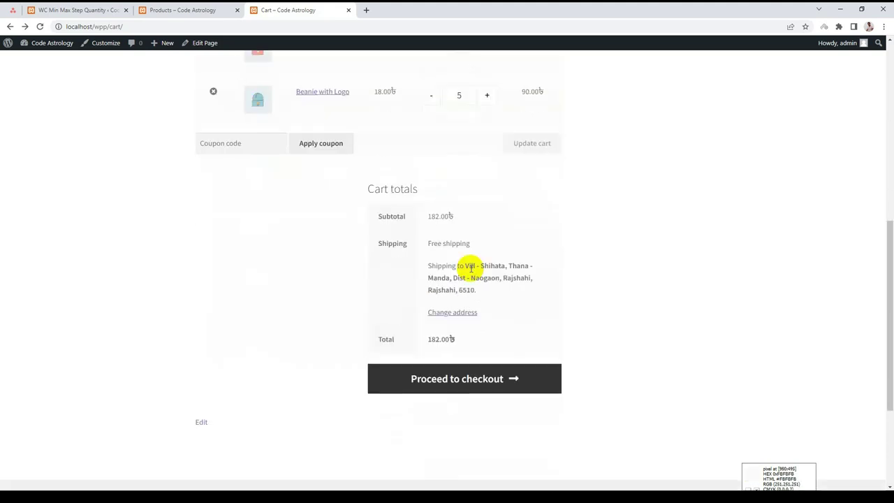
pyautogui.click(469, 247)
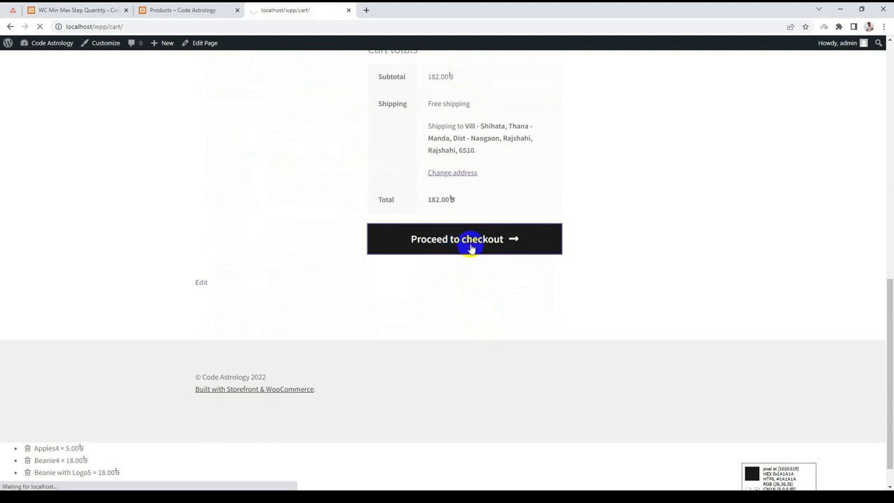
pyautogui.scroll(-6, 468, 279)
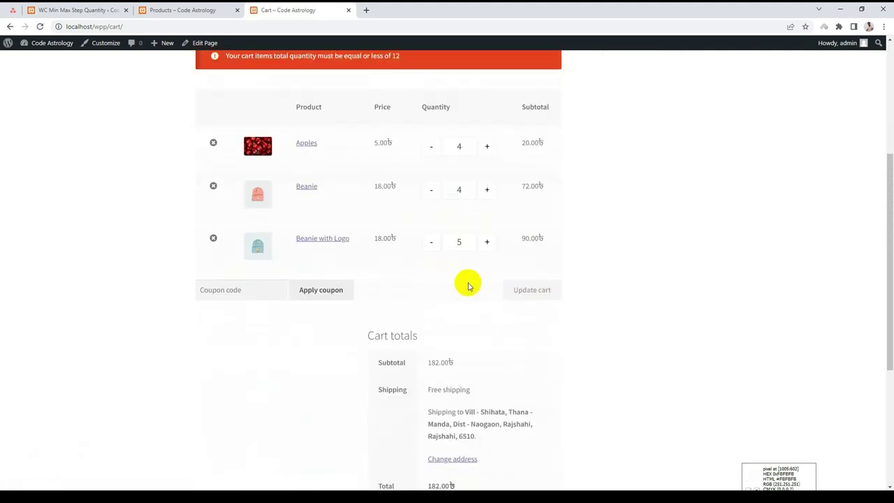
# - Delete the 200 maximum and 50 minimum price limits from Cart Page Conditions
pyautogui.click(87, 8)
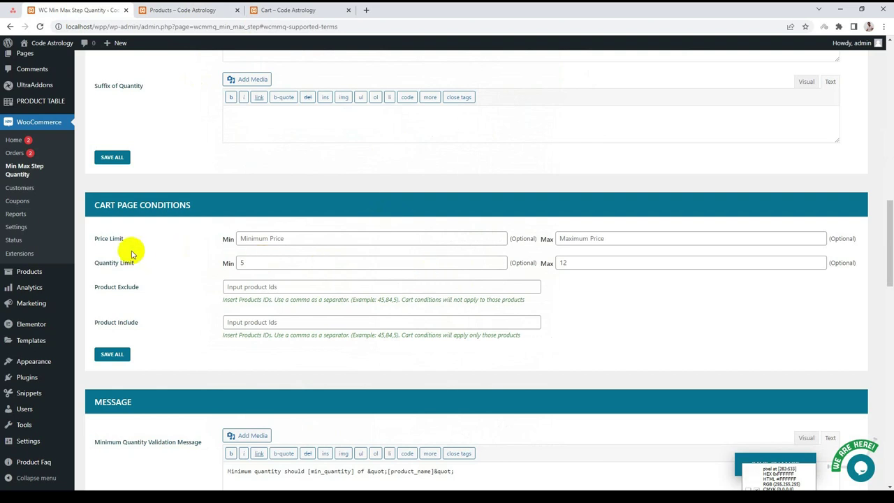
pyautogui.click(244, 238)
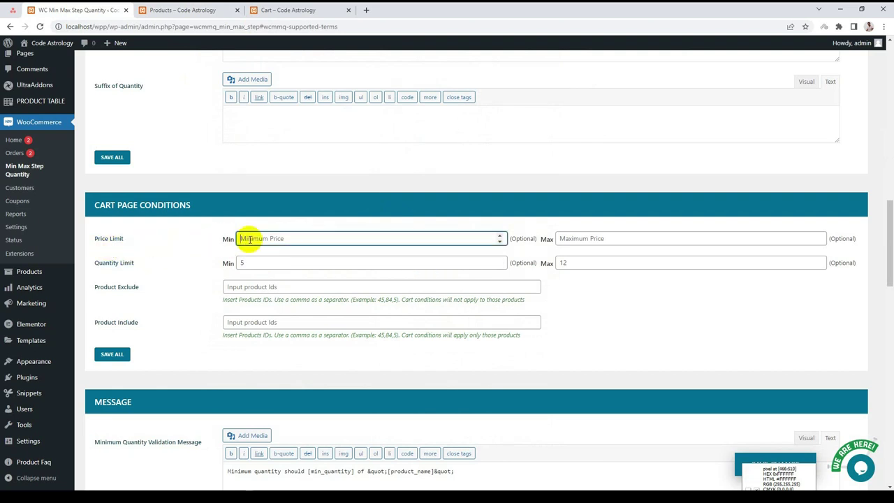
pyautogui.click(591, 238)
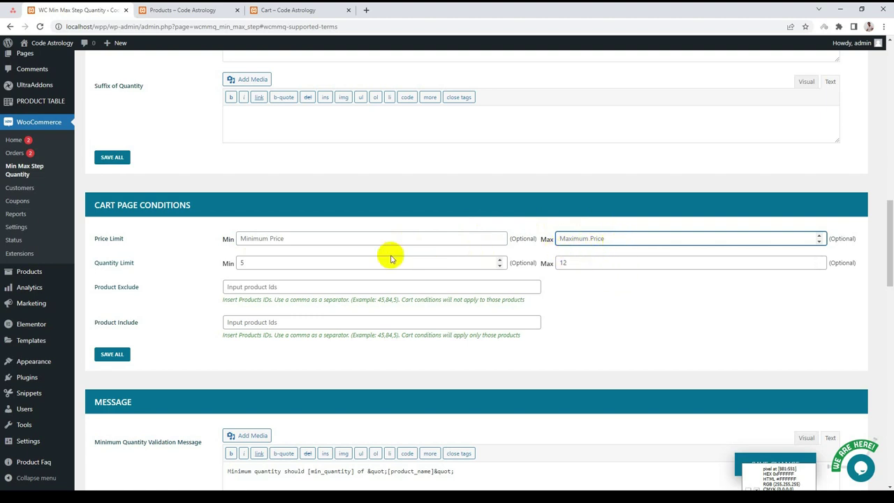
pyautogui.click(283, 238)
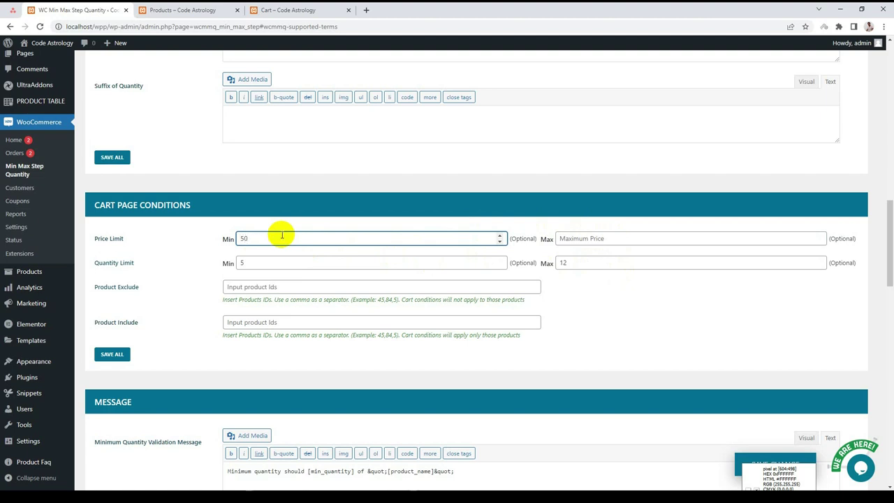
pyautogui.click(576, 237)
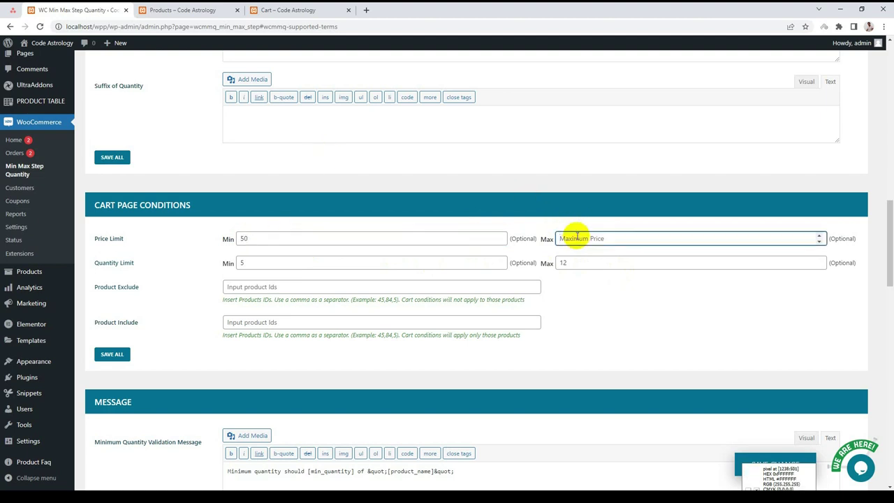
pyautogui.moveTo(577, 238); pyautogui.dragTo(548, 241)
pyautogui.press('BackSpace')
pyautogui.moveTo(255, 238); pyautogui.dragTo(225, 238)
pyautogui.press('BackSpace')
pyautogui.click(593, 289)
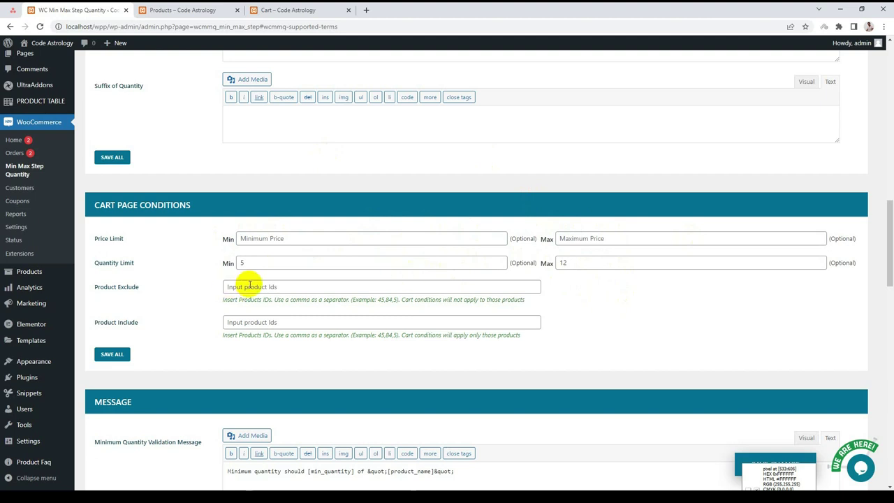
pyautogui.scroll(-1, 279, 315)
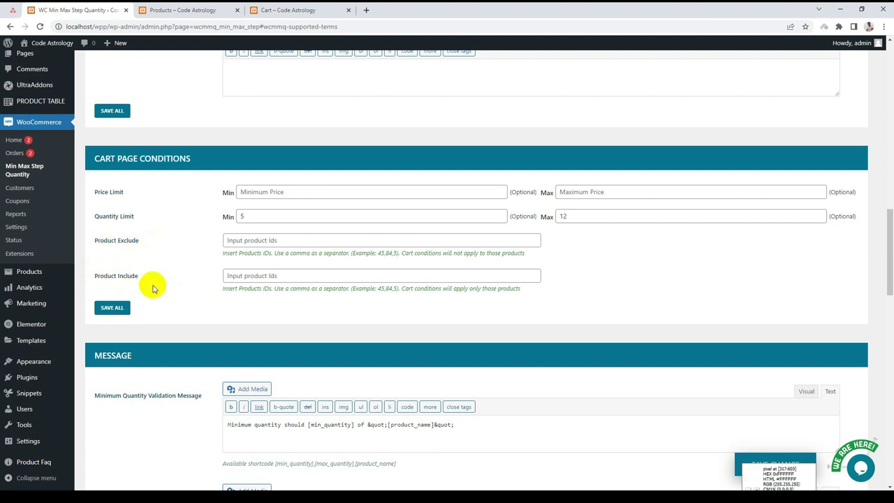
pyautogui.click(280, 240)
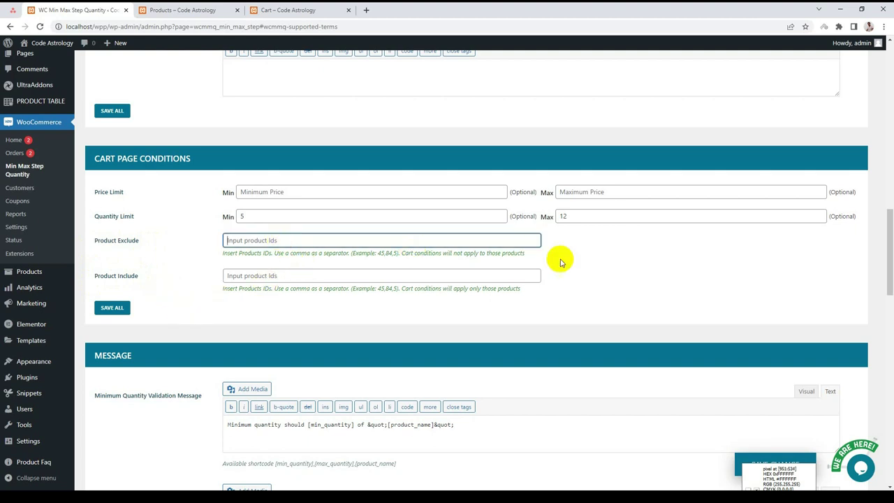
pyautogui.click(645, 257)
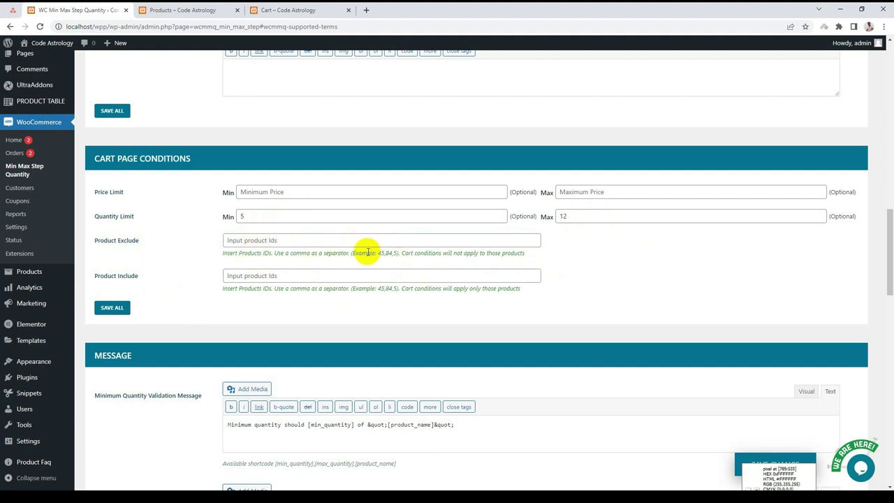
pyautogui.click(270, 241)
pyautogui.click(261, 219)
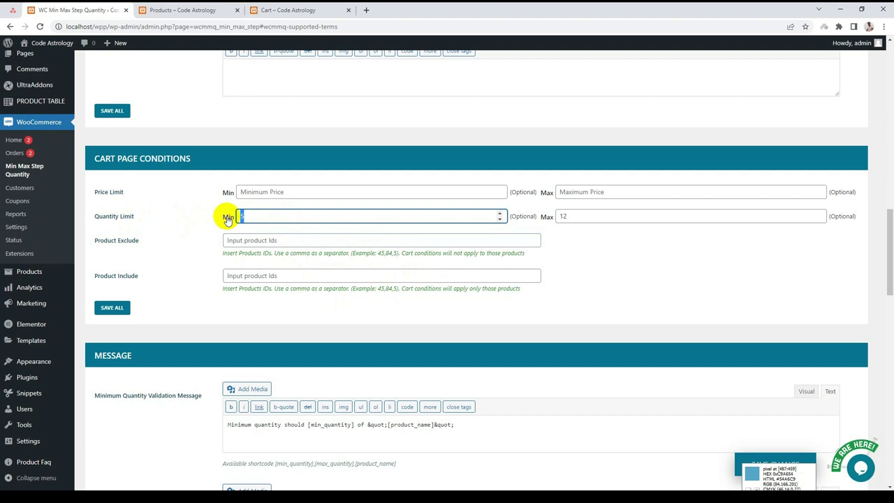
pyautogui.click(255, 240)
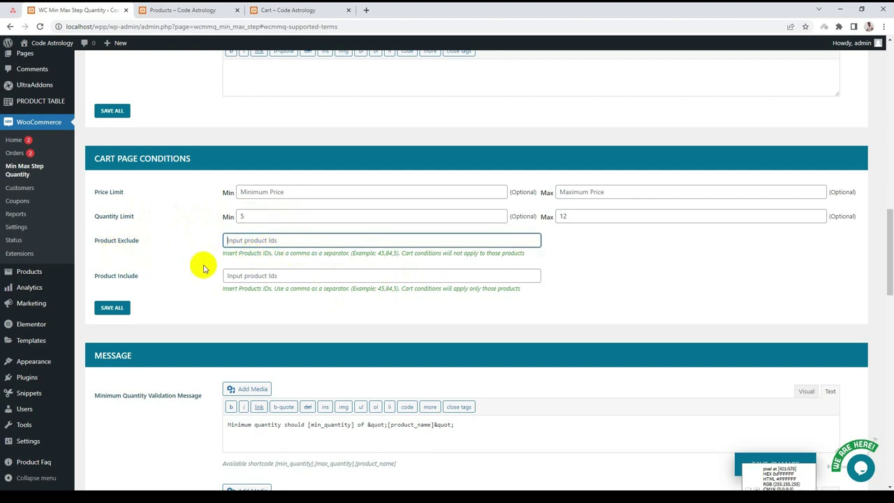
pyautogui.click(240, 217)
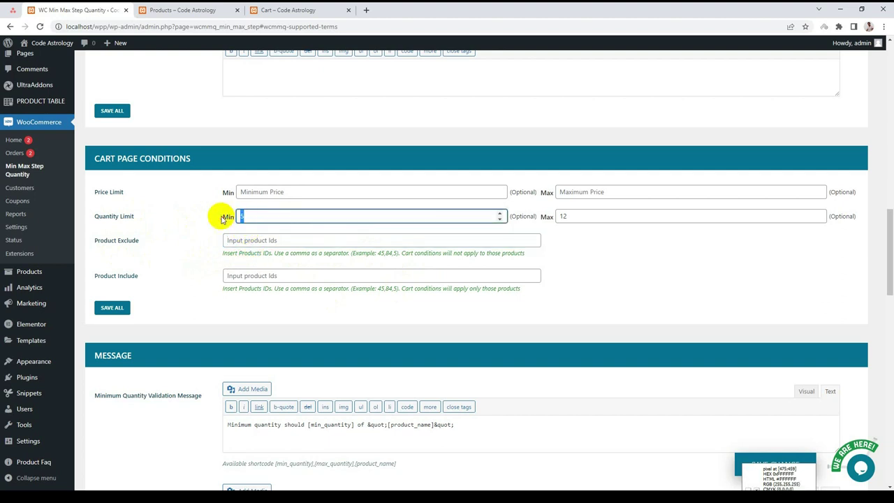
pyautogui.click(250, 218)
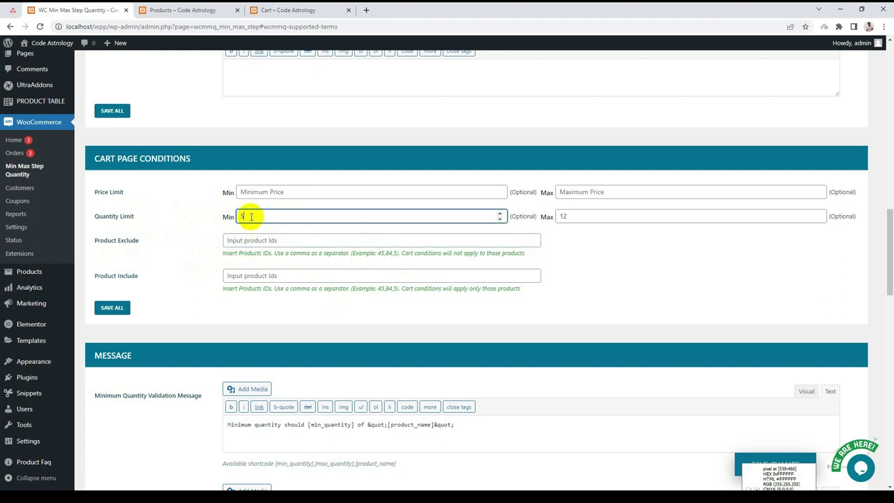
pyautogui.click(244, 240)
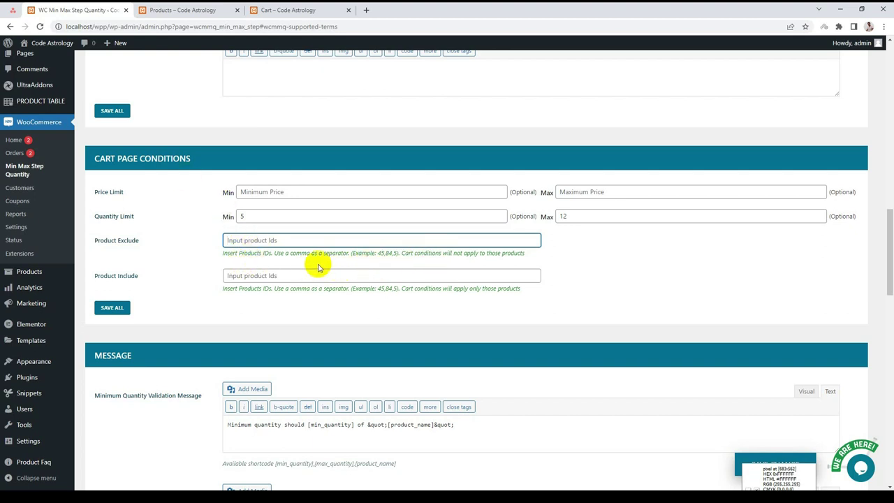
# - Go from the cart to the shop listing and scroll down to the Belt product
pyautogui.click(289, 10)
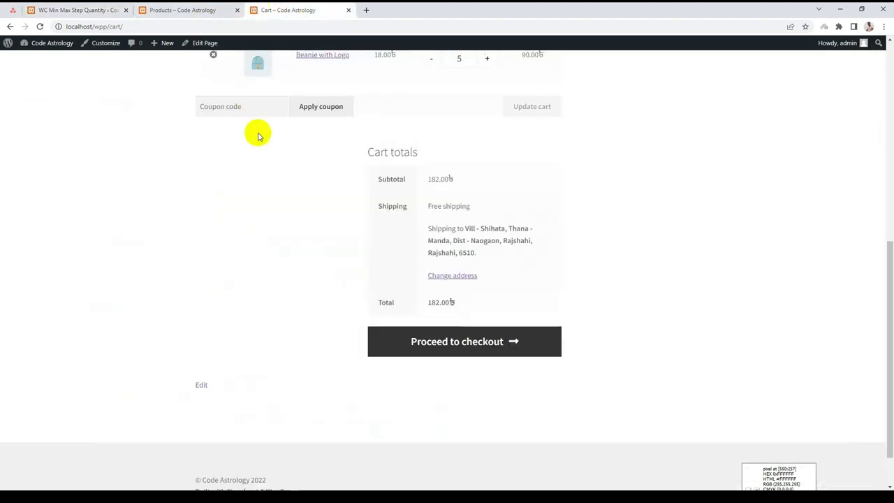
pyautogui.click(218, 5)
pyautogui.scroll(-3, 323, 286)
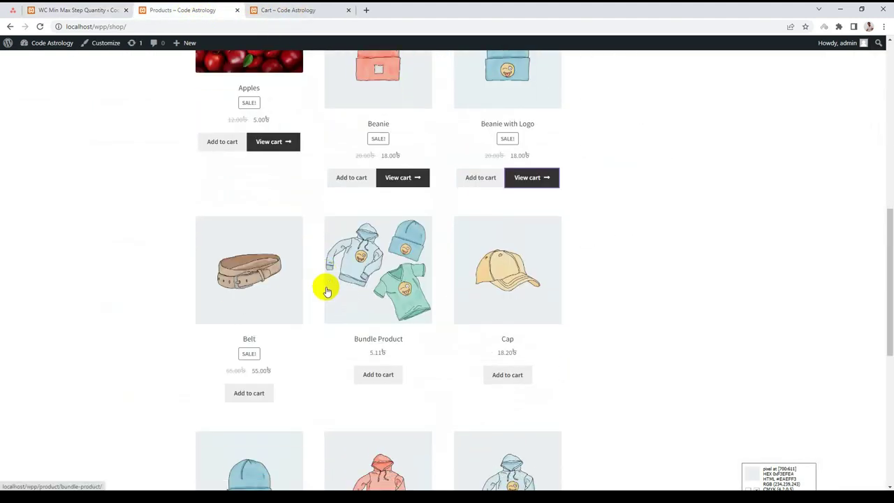
pyautogui.scroll(3, 326, 290)
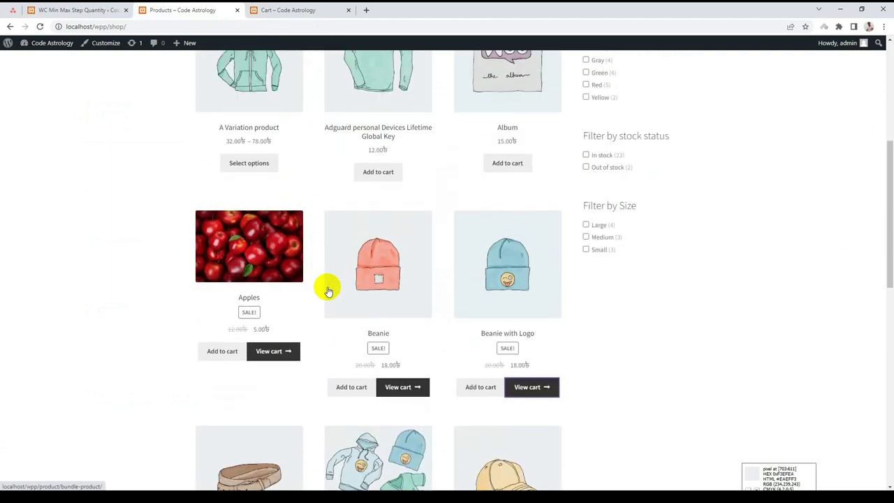
pyautogui.scroll(-4, 326, 291)
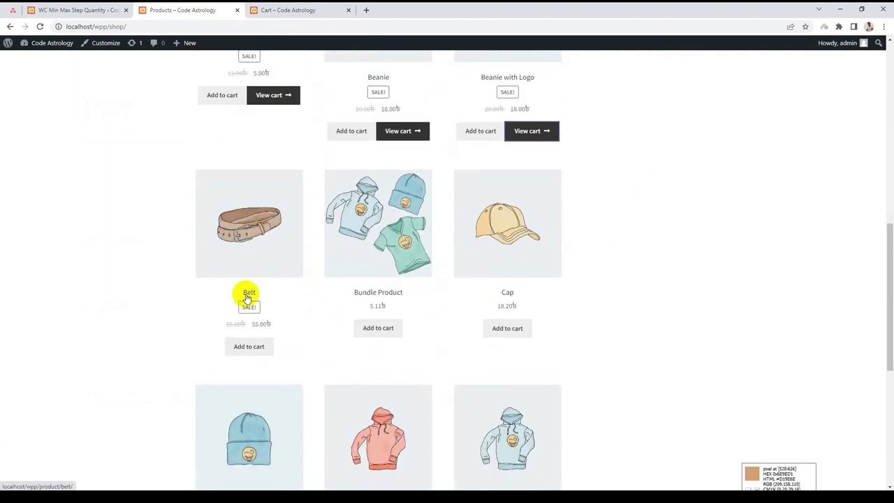
# - Open Belt's product page in a new tab to find its product ID, 17
pyautogui.rightClick(247, 296)
pyautogui.click(254, 302)
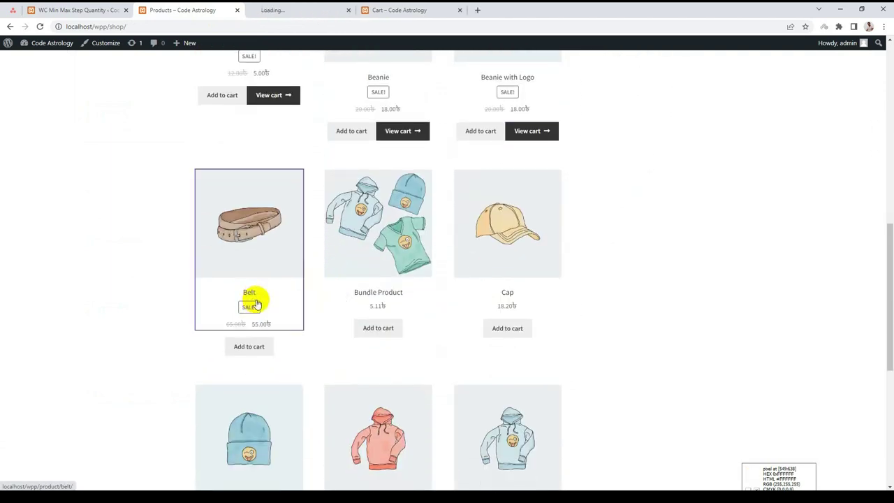
pyautogui.click(313, 10)
pyautogui.scroll(-2, 433, 303)
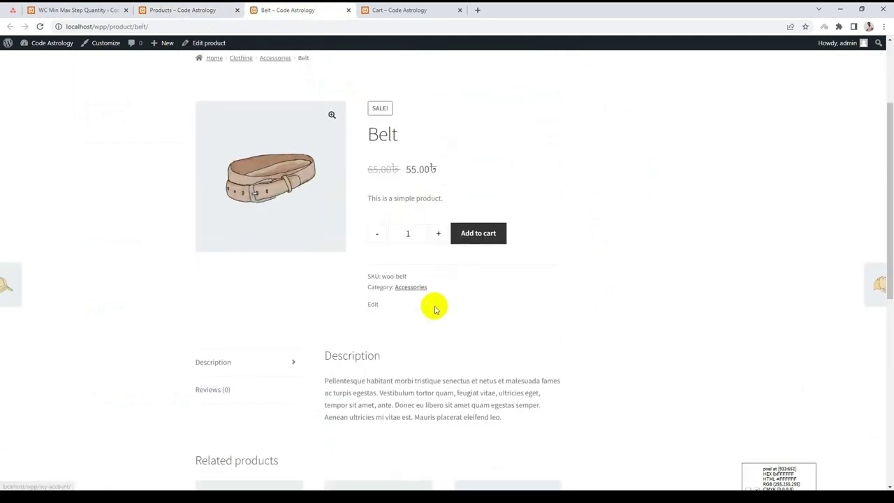
pyautogui.scroll(2, 433, 308)
pyautogui.scroll(-1, 432, 308)
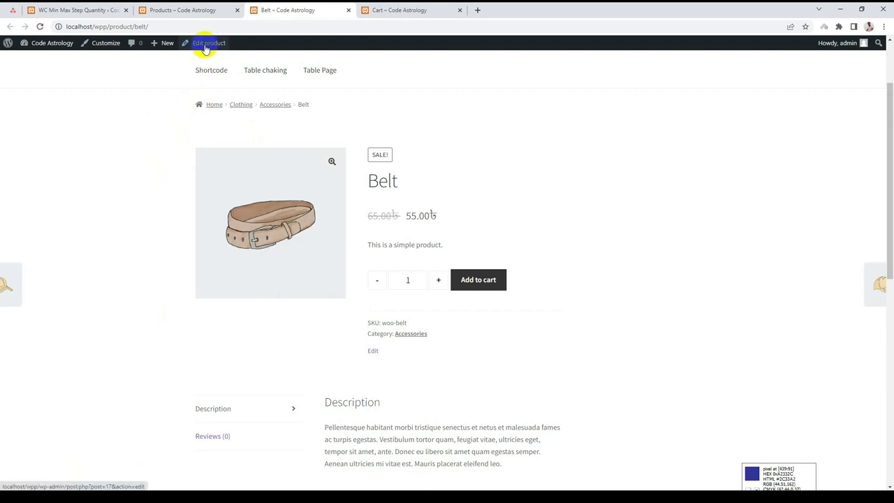
pyautogui.click(183, 9)
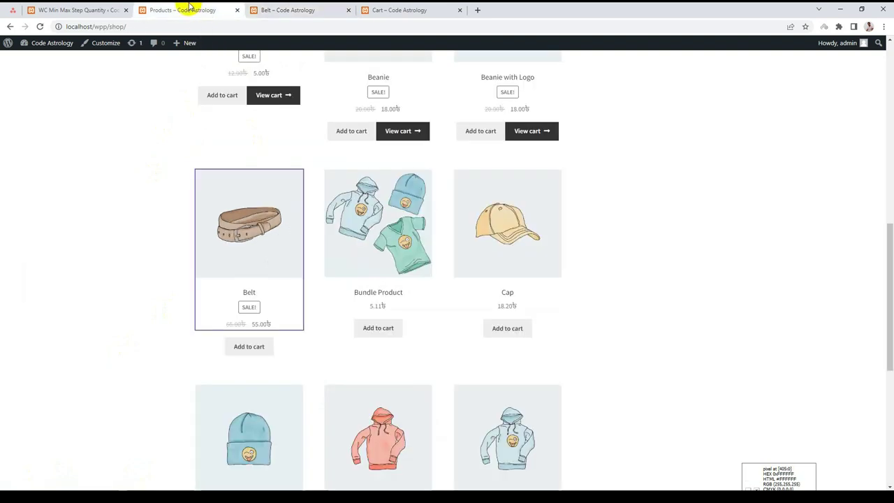
# - Enter Belt's ID 17 in the cart conditions' Product Exclude field
pyautogui.click(129, 7)
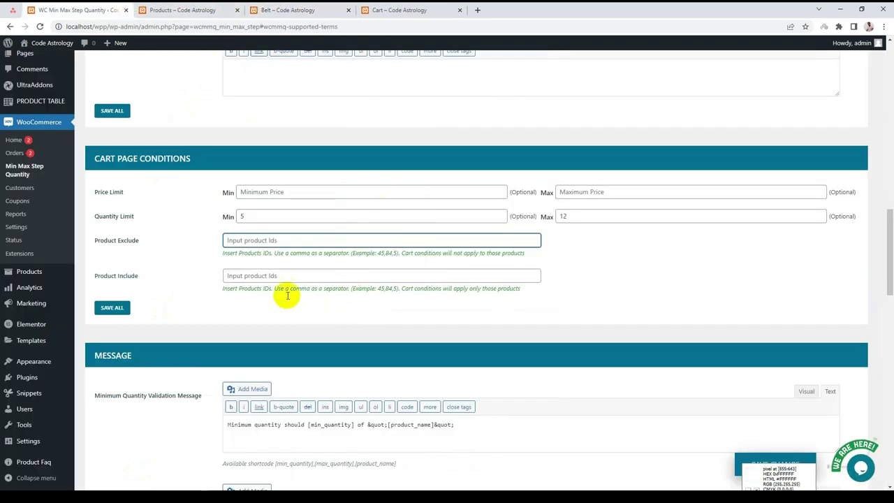
pyautogui.click(236, 239)
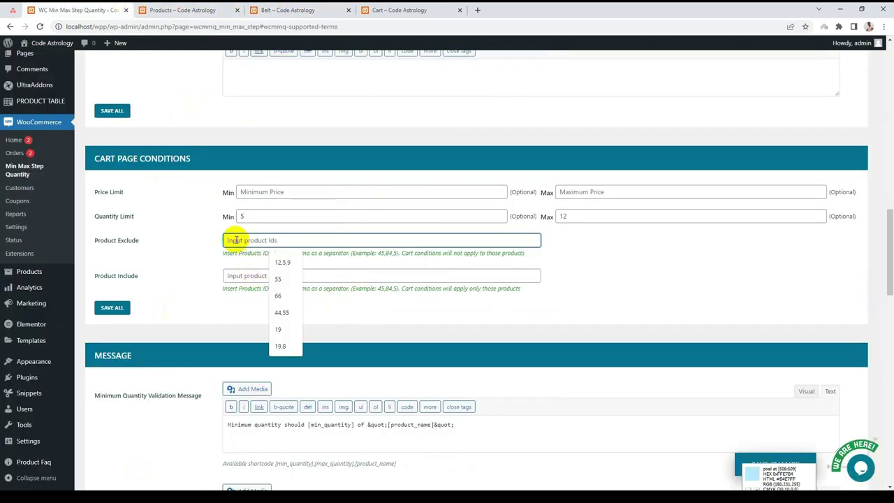
pyautogui.write('17')
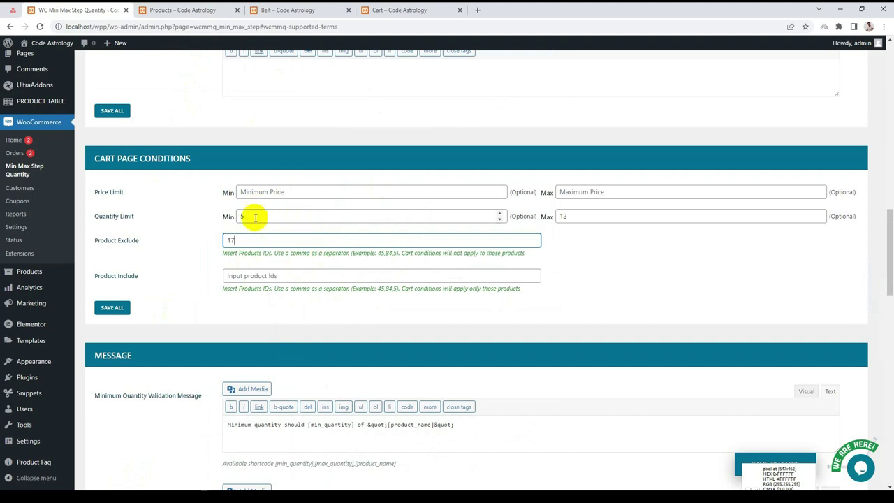
pyautogui.click(368, 9)
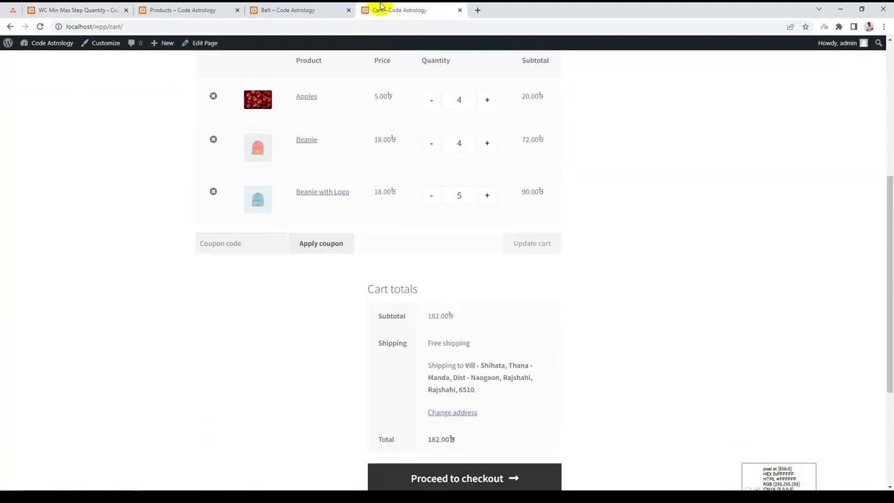
pyautogui.click(260, 10)
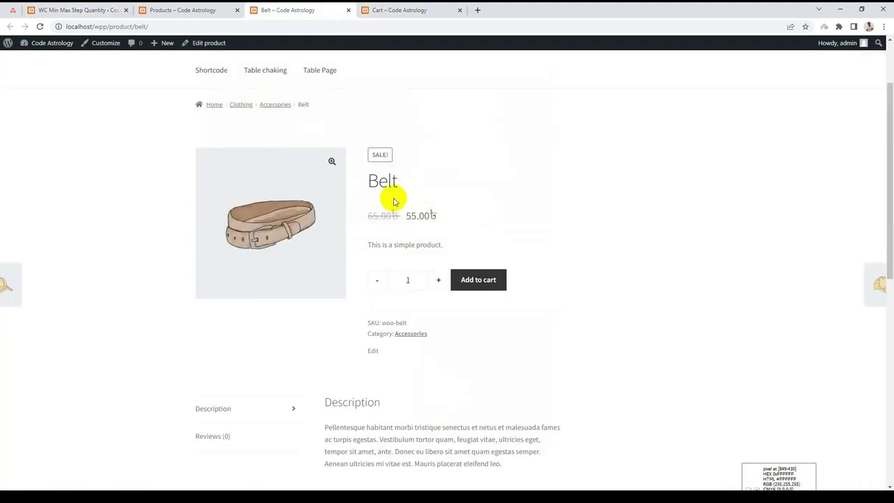
pyautogui.scroll(2, 419, 230)
pyautogui.click(73, 10)
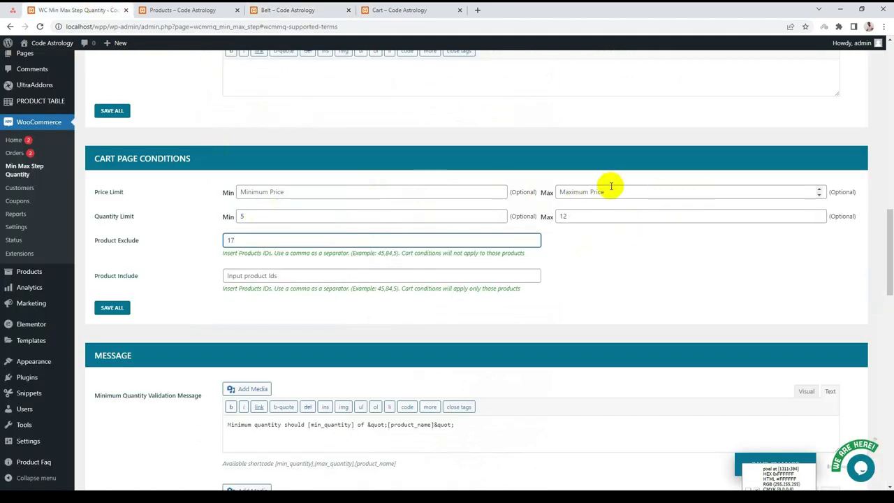
pyautogui.click(638, 259)
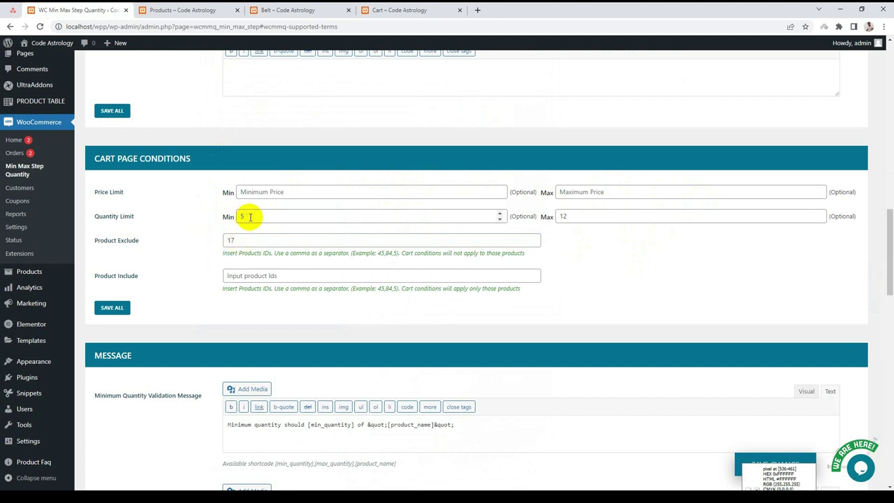
# - Review the cart conditions: excluded product 17 and maximum quantity 12
pyautogui.click(243, 238)
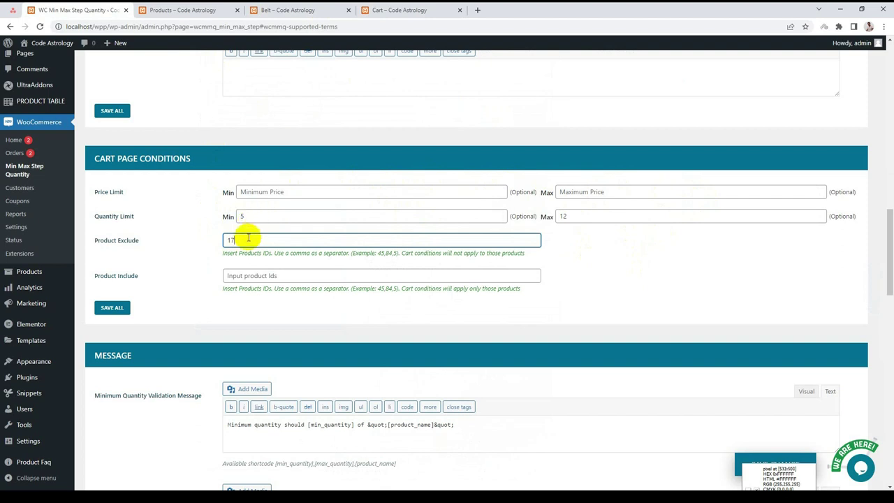
pyautogui.click(576, 211)
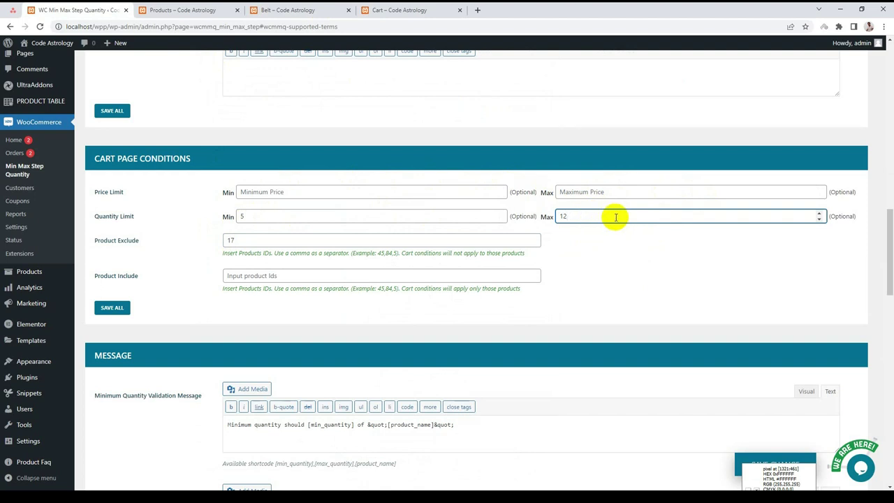
pyautogui.doubleClick(227, 240)
pyautogui.click(638, 279)
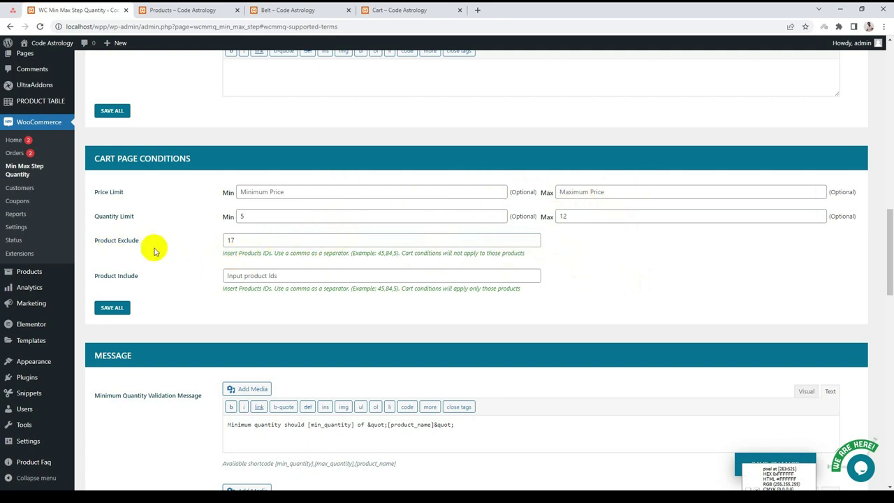
pyautogui.click(246, 240)
pyautogui.click(657, 255)
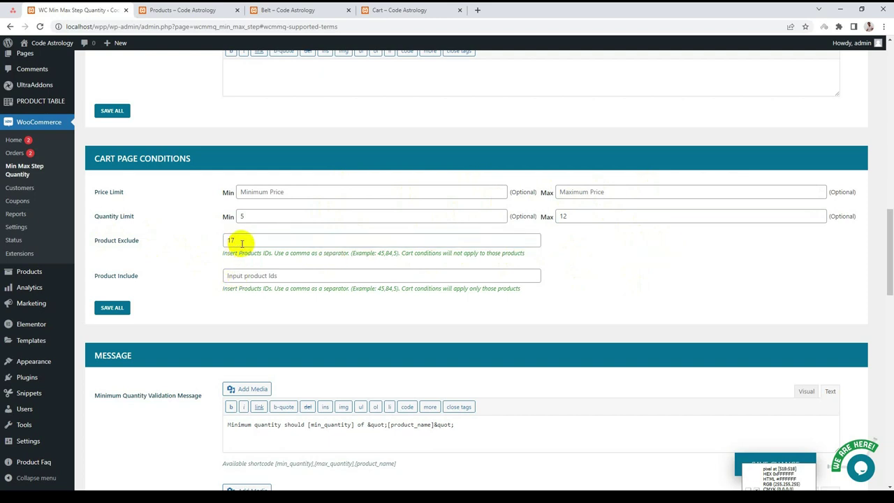
# - Compare the Belt product page with the cart holding 7 Belts, Apples, Beanie and Beanie with Logo
pyautogui.click(388, 10)
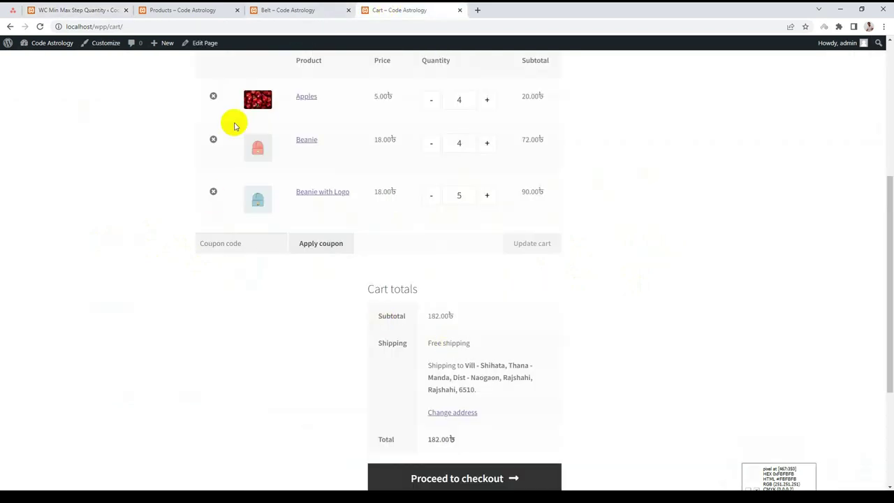
pyautogui.click(265, 10)
pyautogui.scroll(1, 424, 305)
pyautogui.scroll(-2, 592, 297)
pyautogui.click(399, 10)
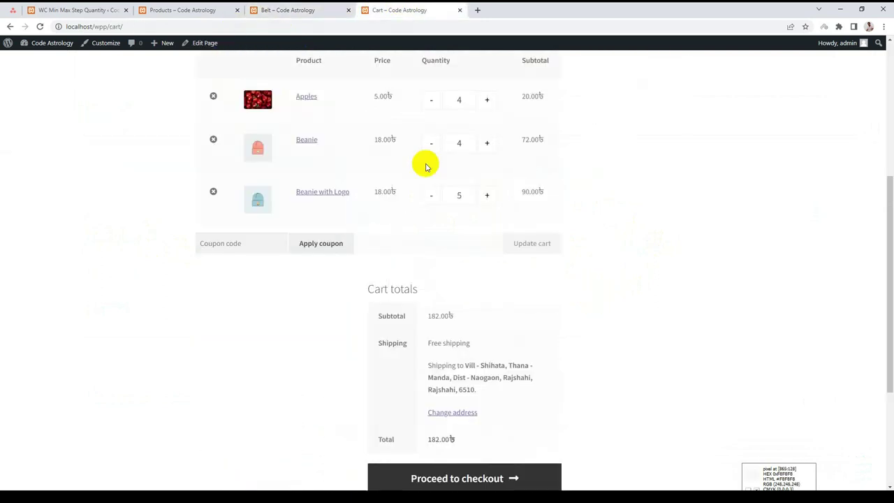
pyautogui.scroll(3, 489, 217)
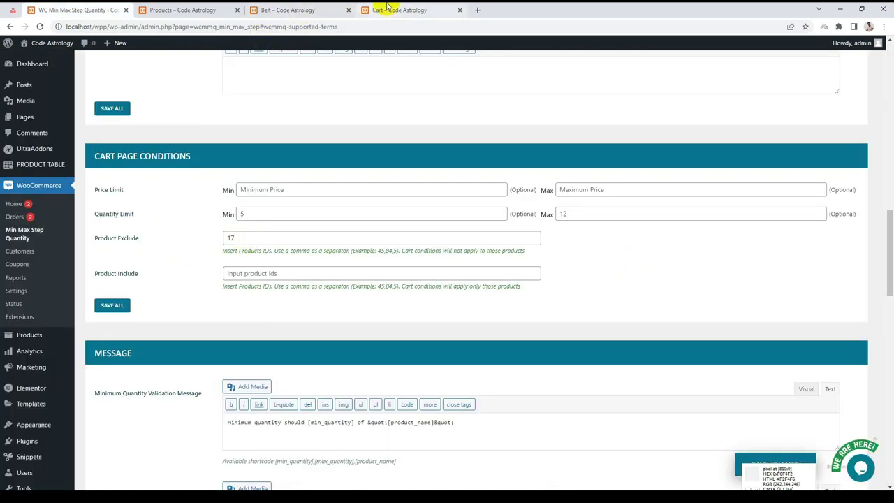
# - Recheck the min/max quantity settings against the Belt product page, ending on the cart with Belt ×7
pyautogui.click(379, 10)
pyautogui.click(279, 9)
pyautogui.scroll(-3, 398, 231)
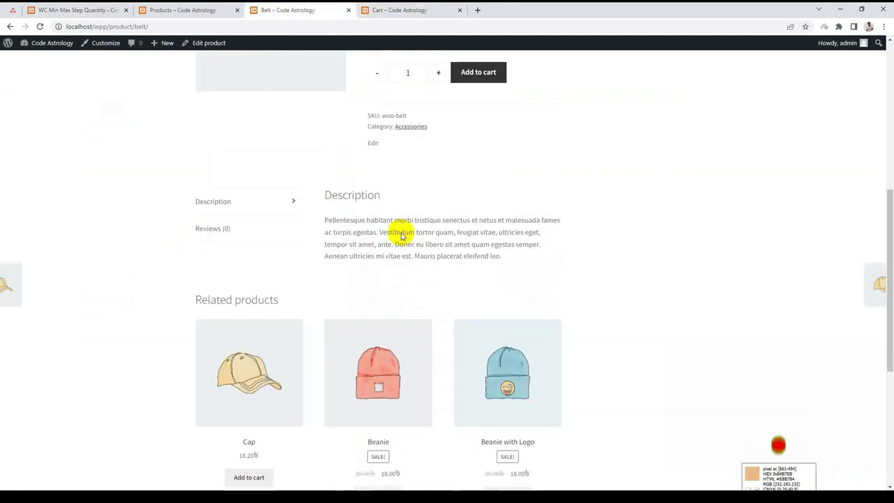
pyautogui.scroll(2, 230, 56)
pyautogui.scroll(1, 385, 235)
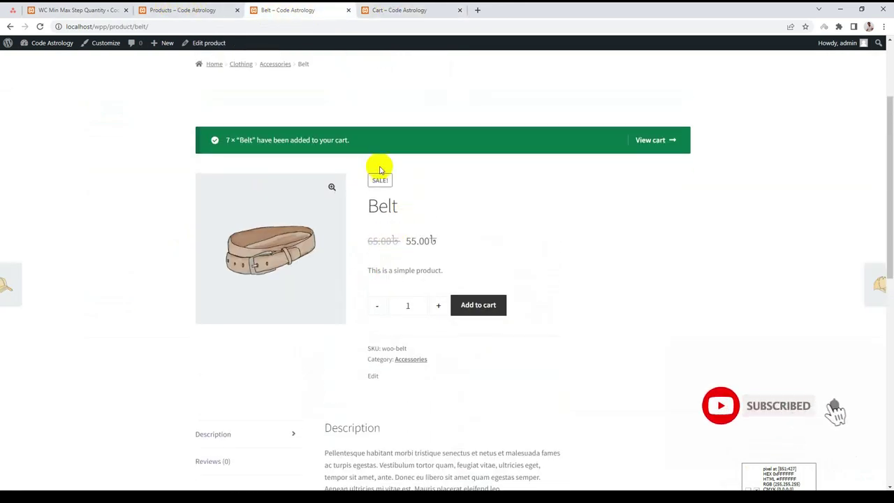
pyautogui.click(80, 8)
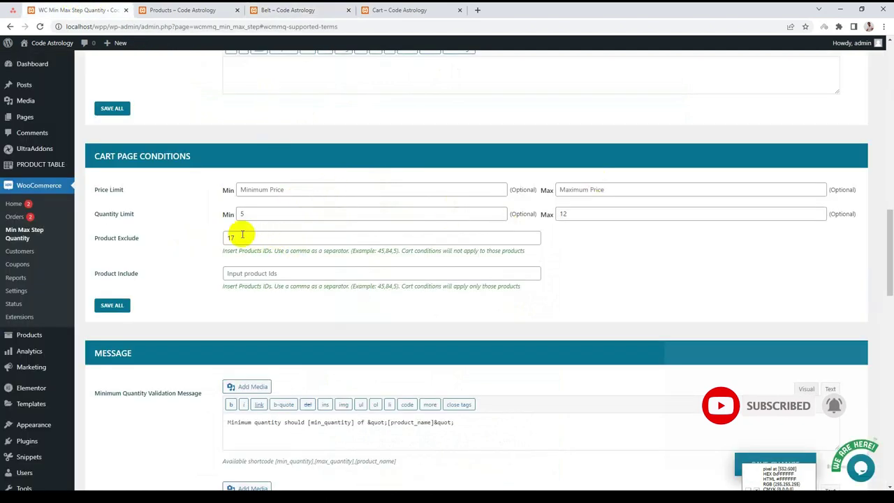
pyautogui.click(307, 10)
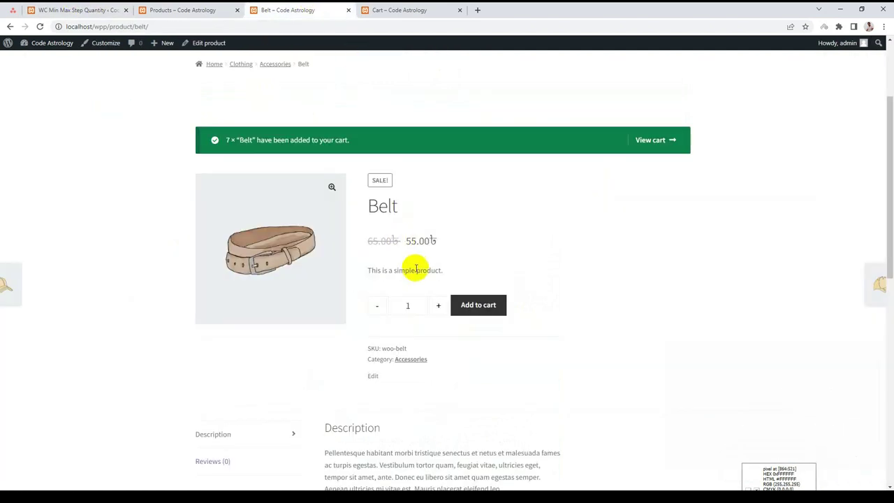
pyautogui.scroll(-1, 433, 277)
pyautogui.scroll(2, 427, 249)
# - Lower the Belt to 5, update the cart to 17 items totalling 439.00, and proceed to checkout
pyautogui.click(398, 10)
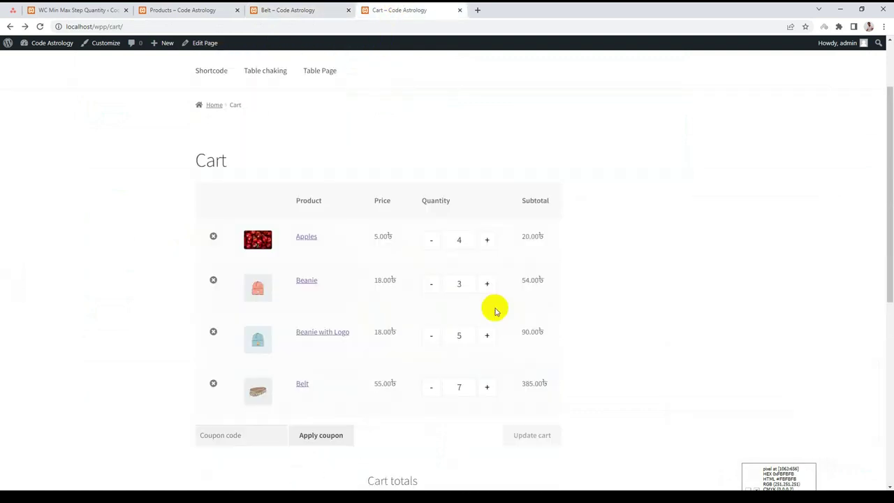
pyautogui.click(430, 387)
pyautogui.click(431, 387)
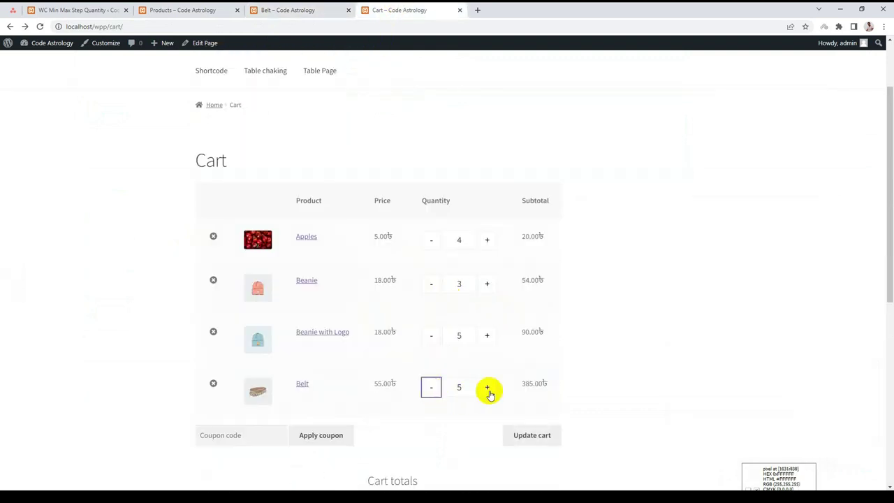
pyautogui.click(524, 429)
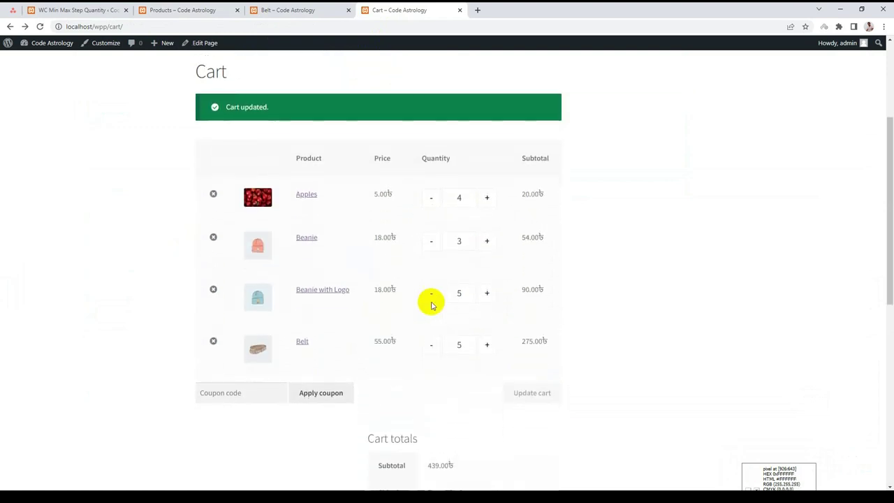
pyautogui.scroll(-1, 428, 299)
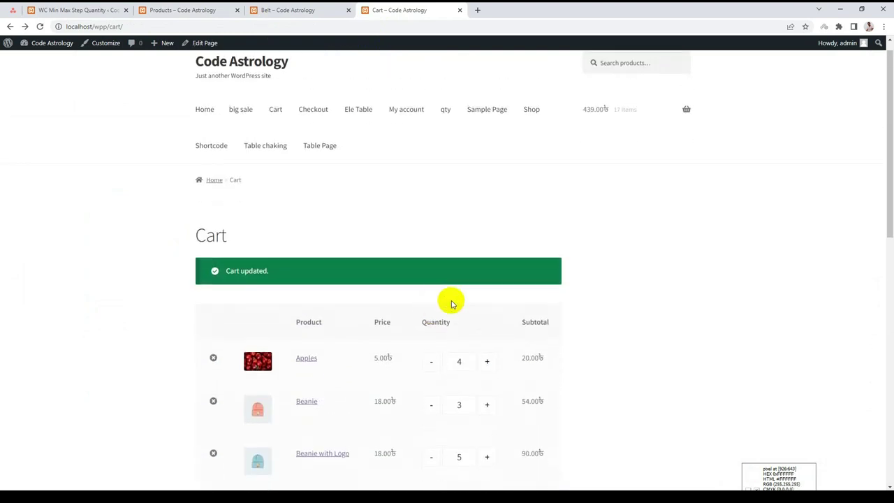
pyautogui.scroll(-6, 450, 300)
pyautogui.click(454, 335)
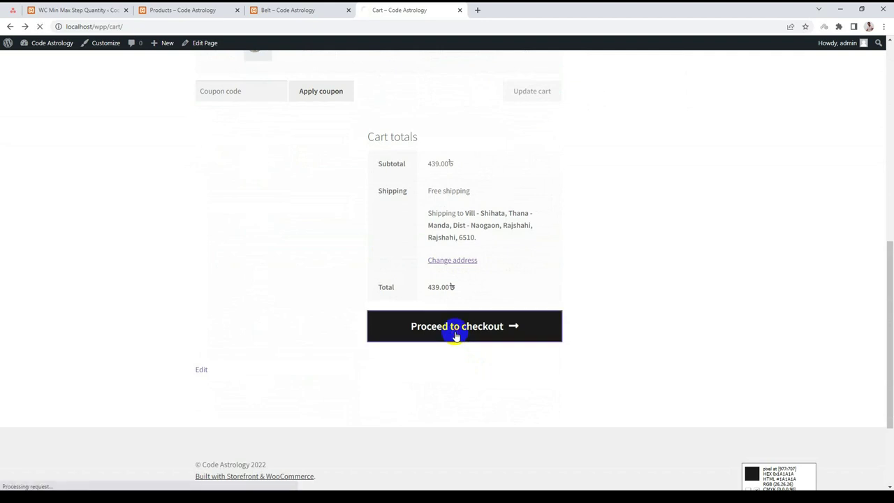
pyautogui.click(74, 6)
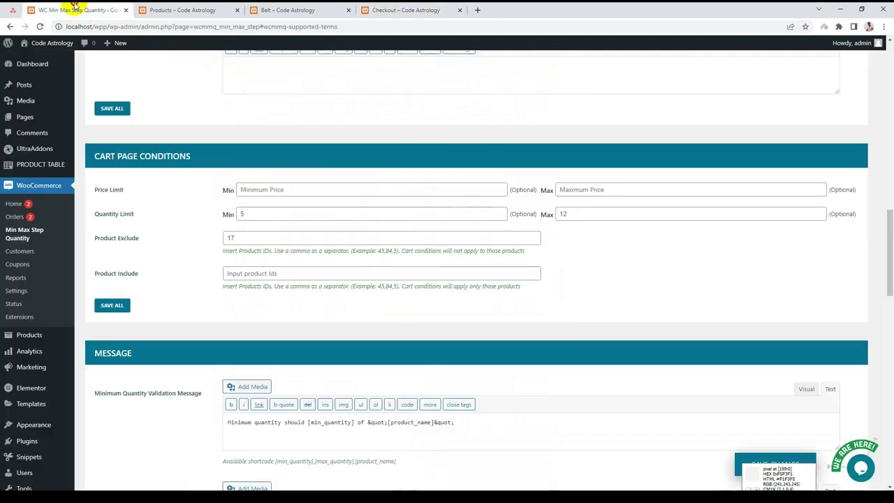
pyautogui.doubleClick(228, 238)
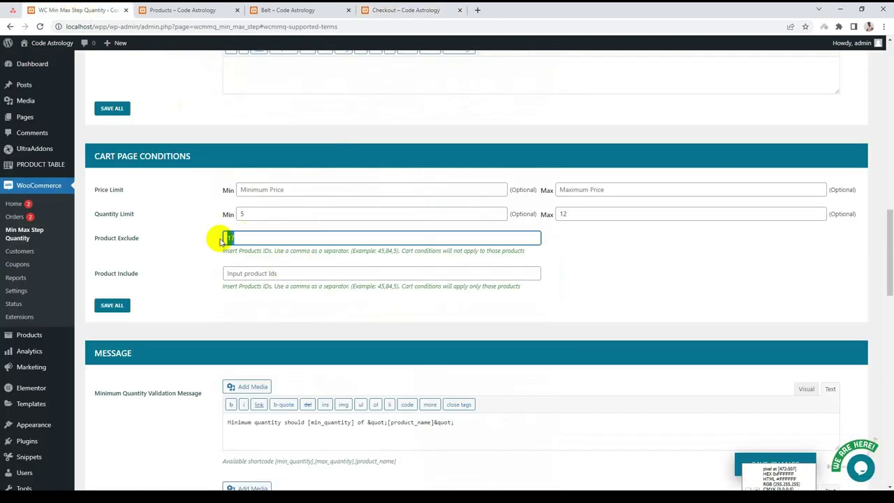
pyautogui.click(196, 244)
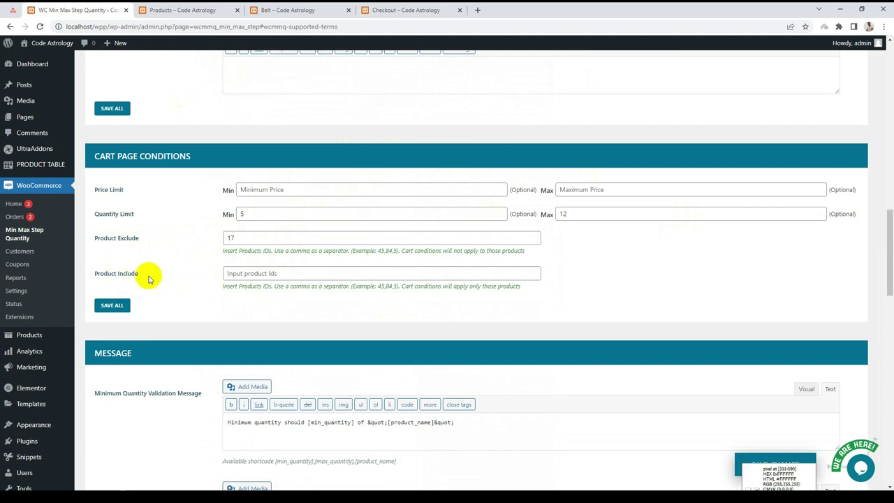
pyautogui.click(235, 273)
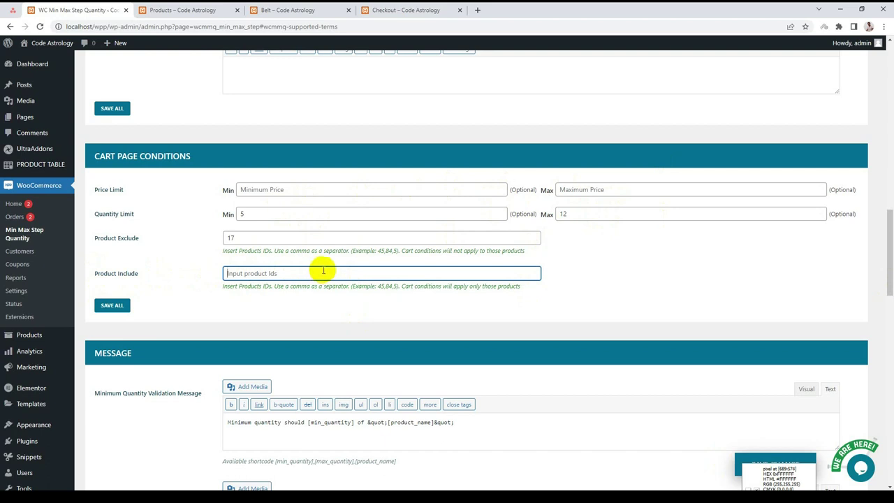
pyautogui.click(604, 276)
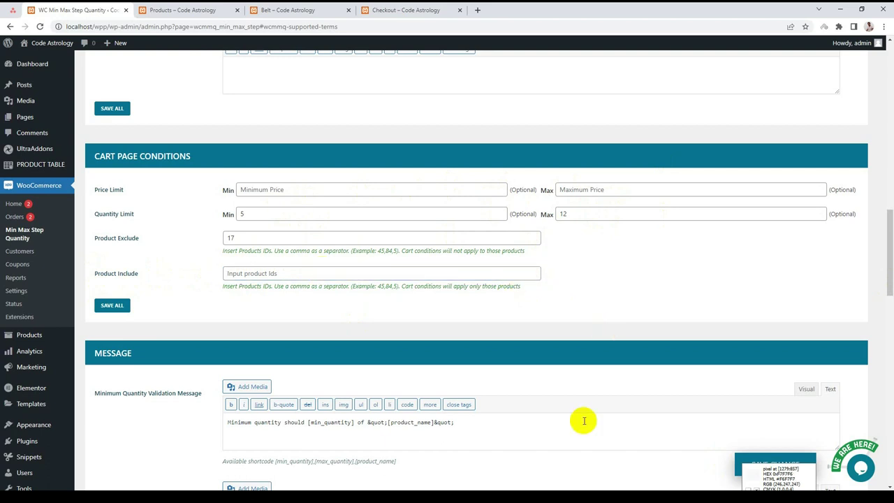